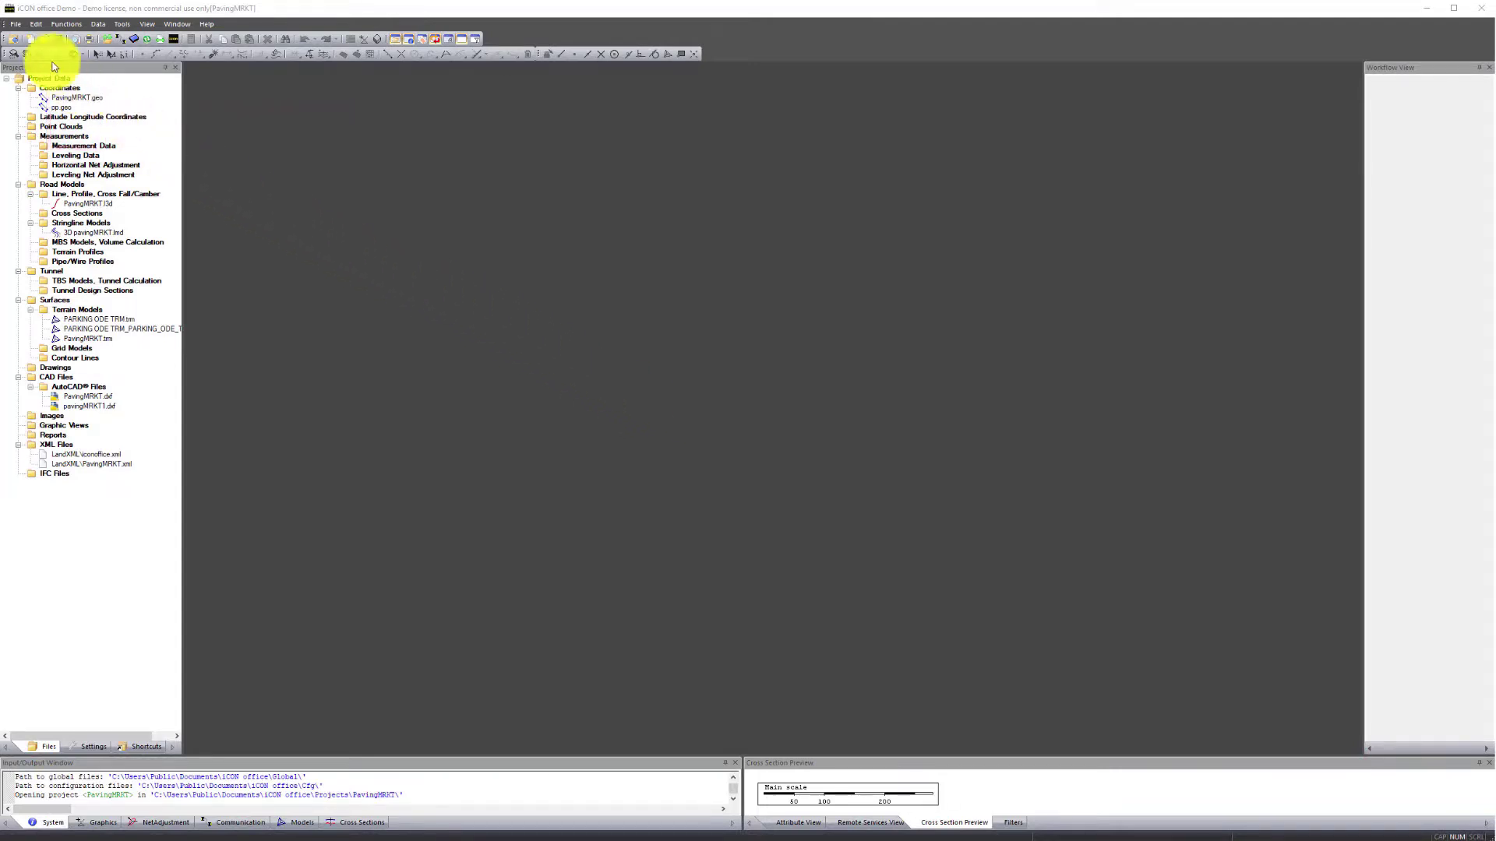
Step: Create a new project named Tsite in the standard projects folder and open it
left_click(14, 24)
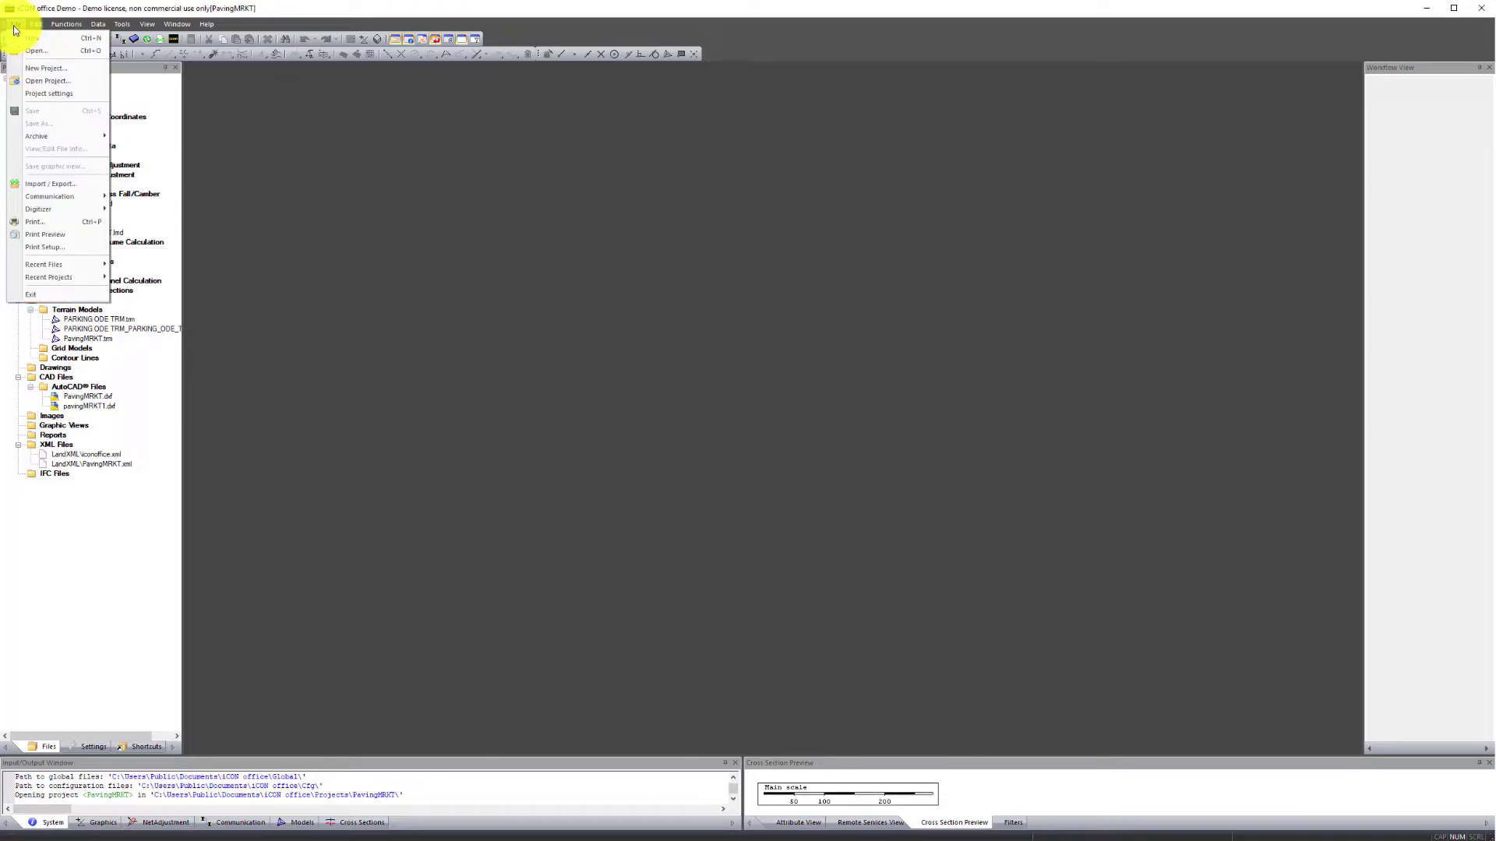
left_click(31, 68)
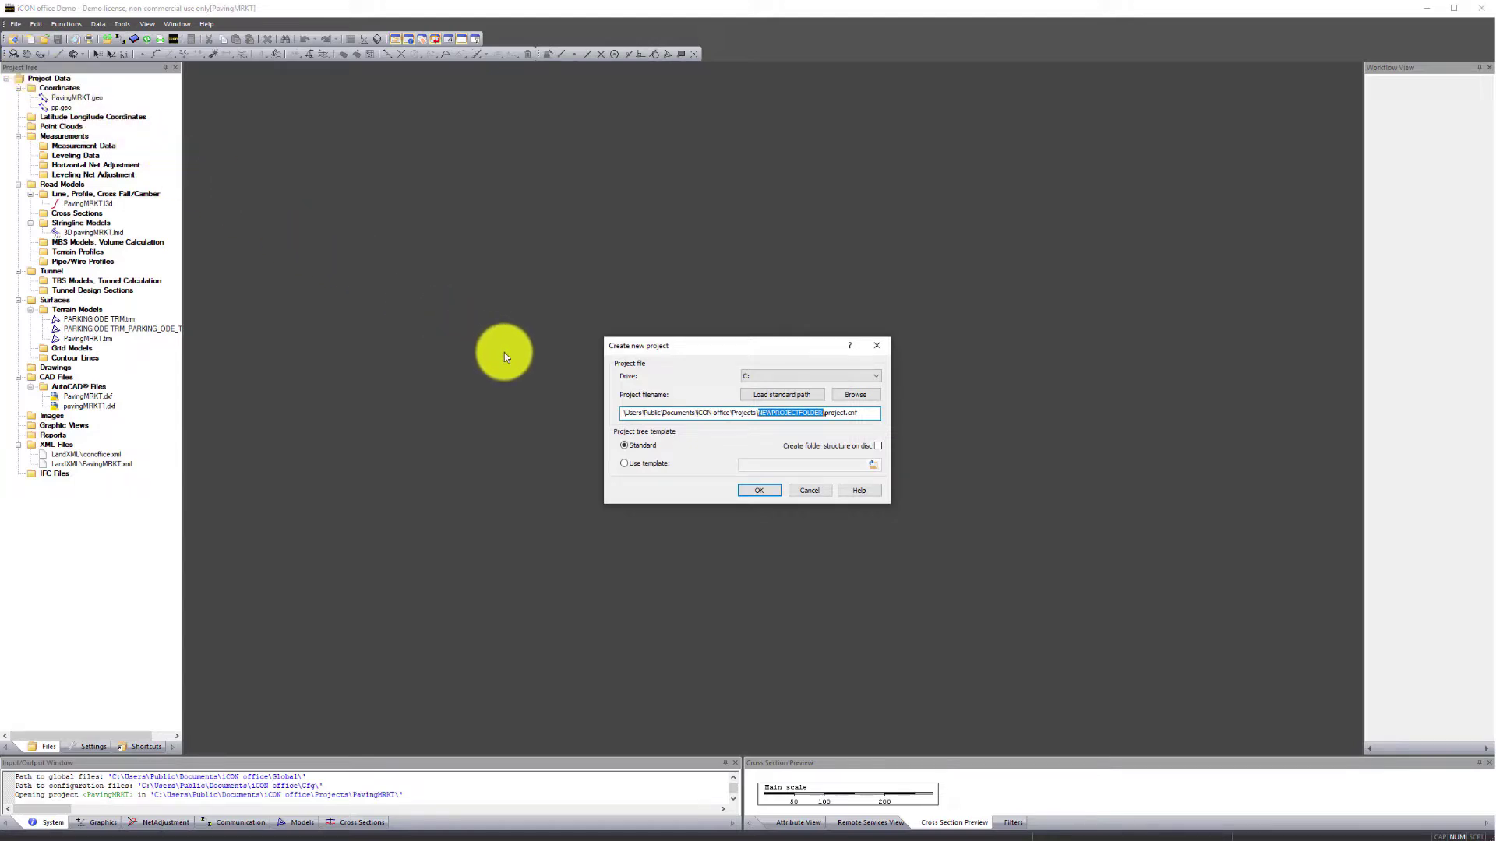
type("Tsite")
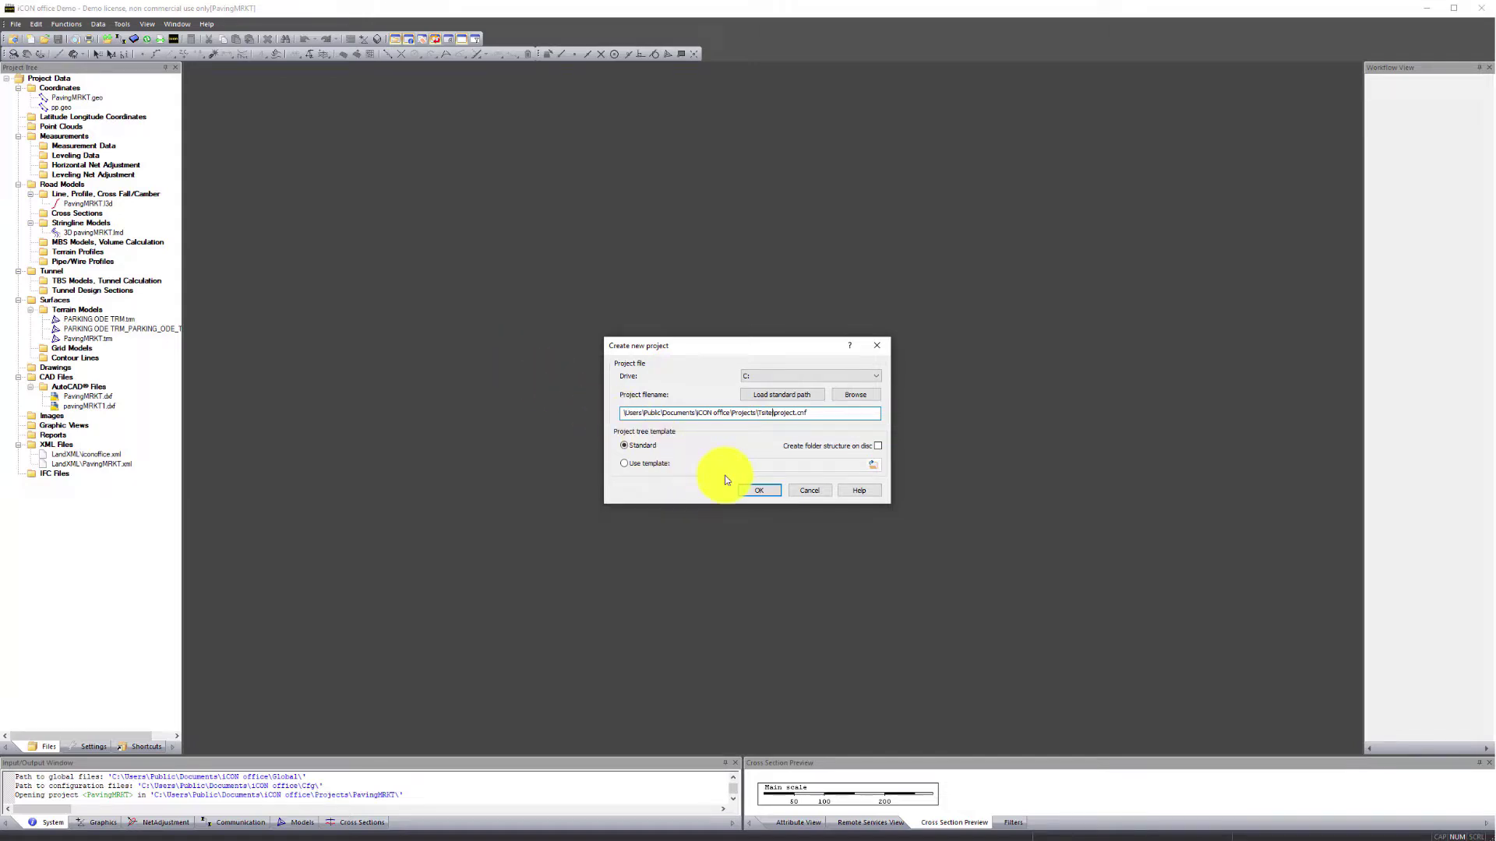
left_click(757, 491)
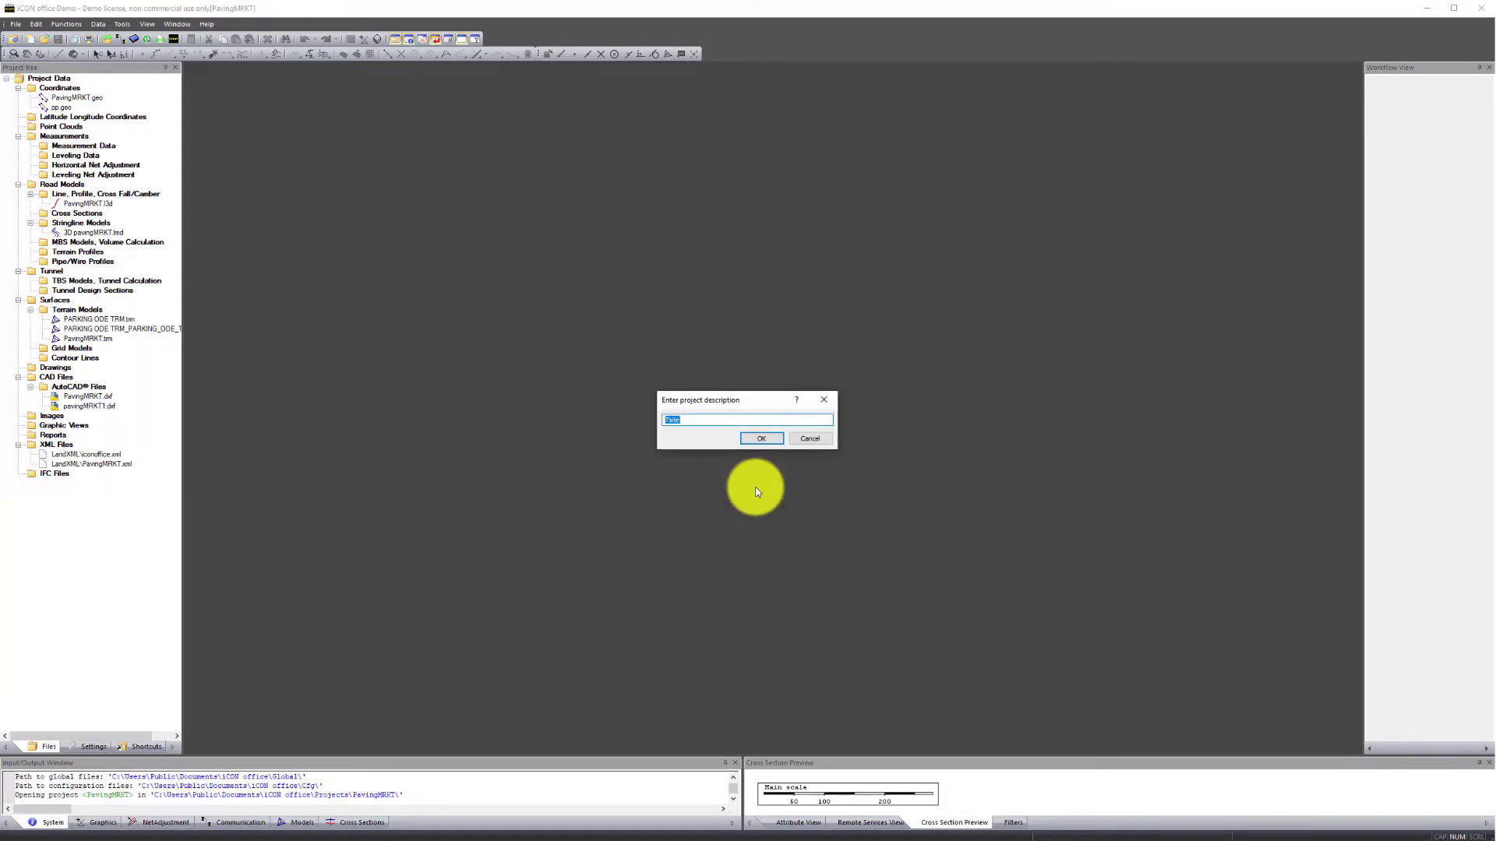
left_click(762, 440)
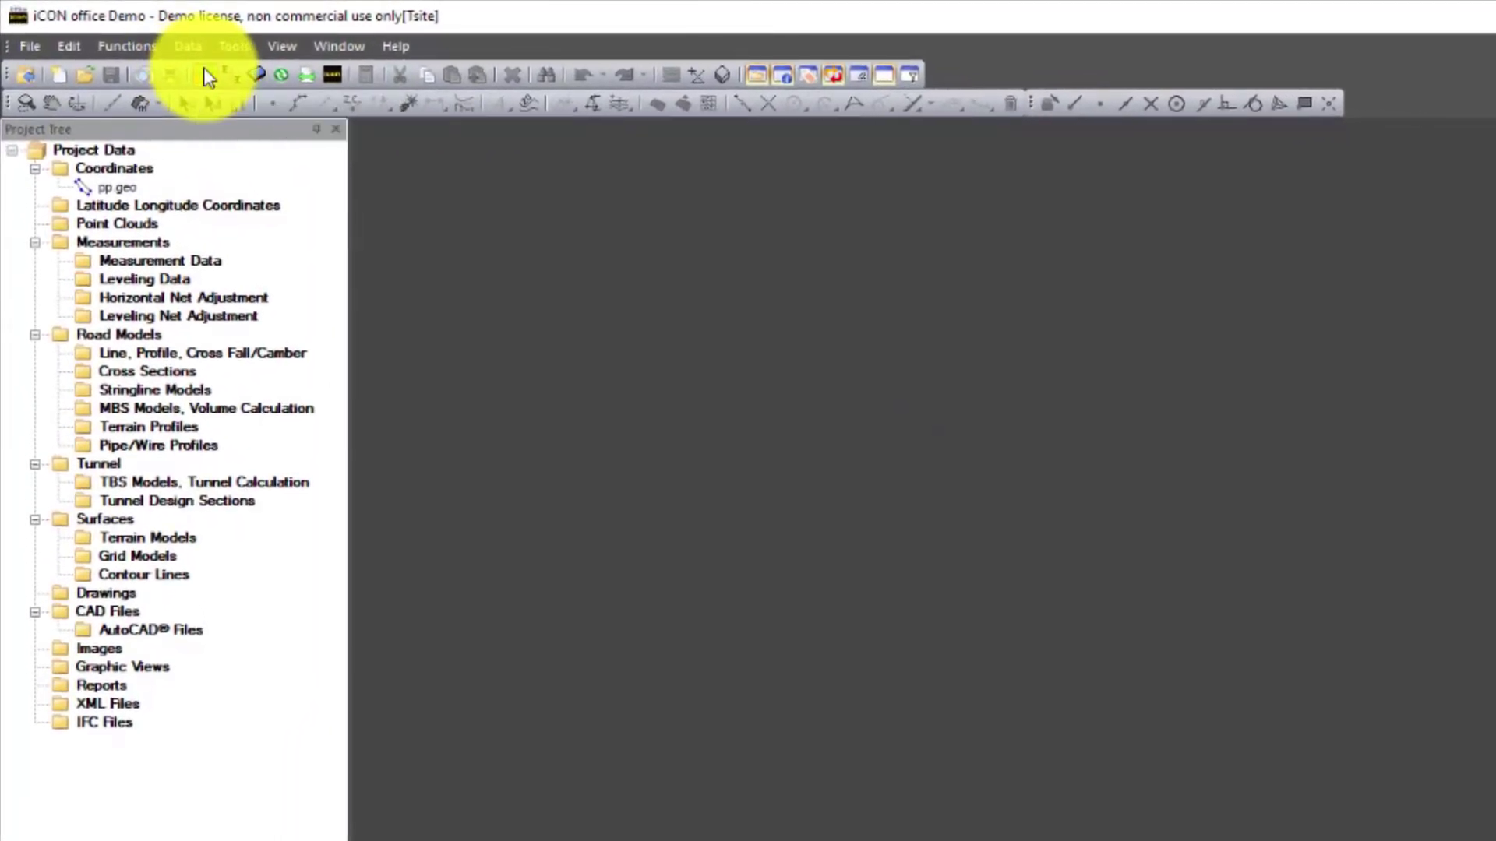
Step: Choose AutoCAD DXF/DWG as the import format
left_click(204, 67)
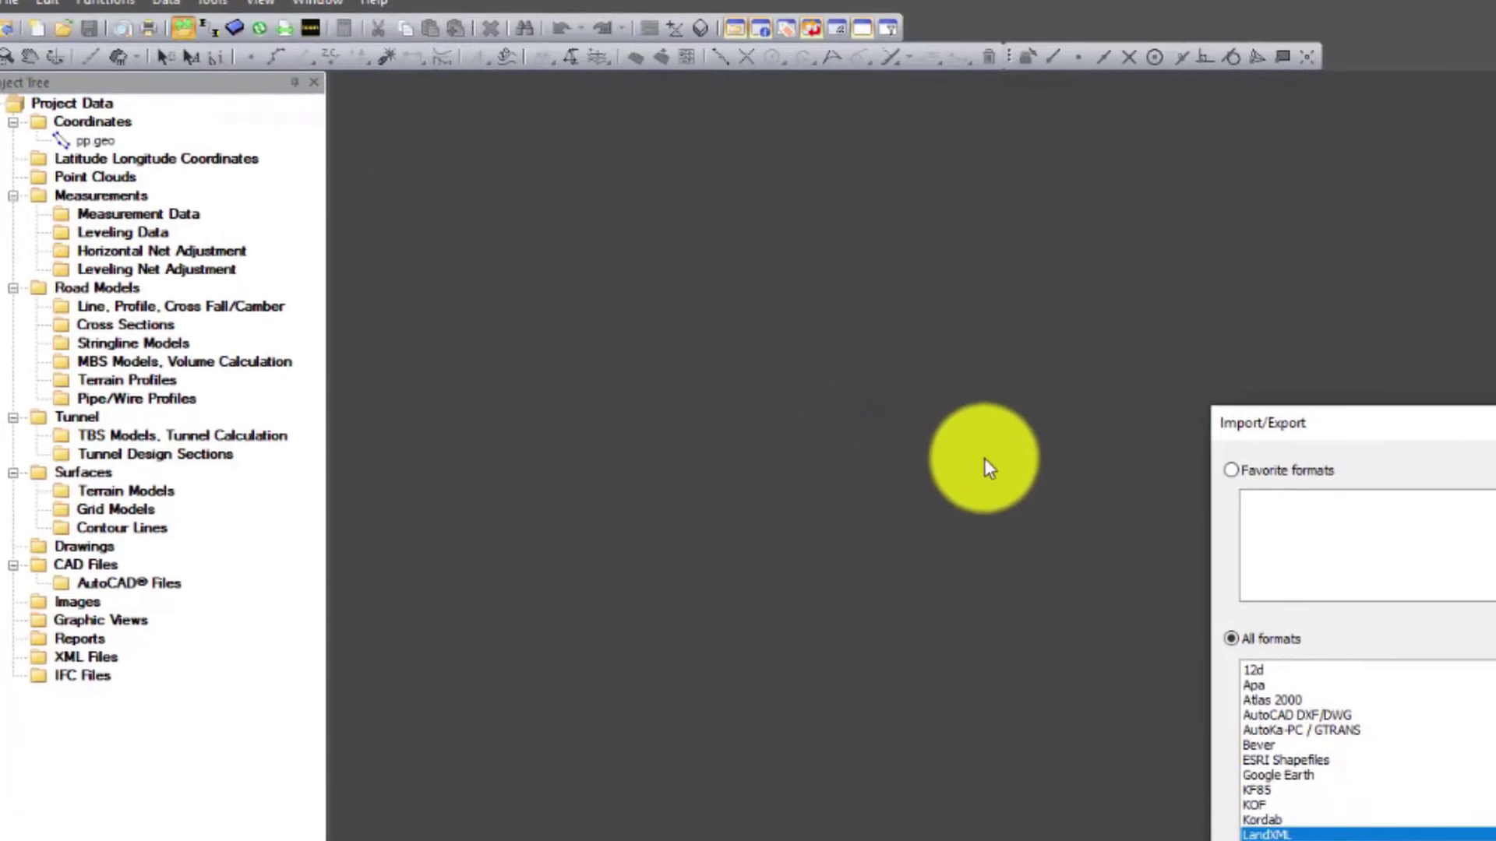
left_click(1256, 719)
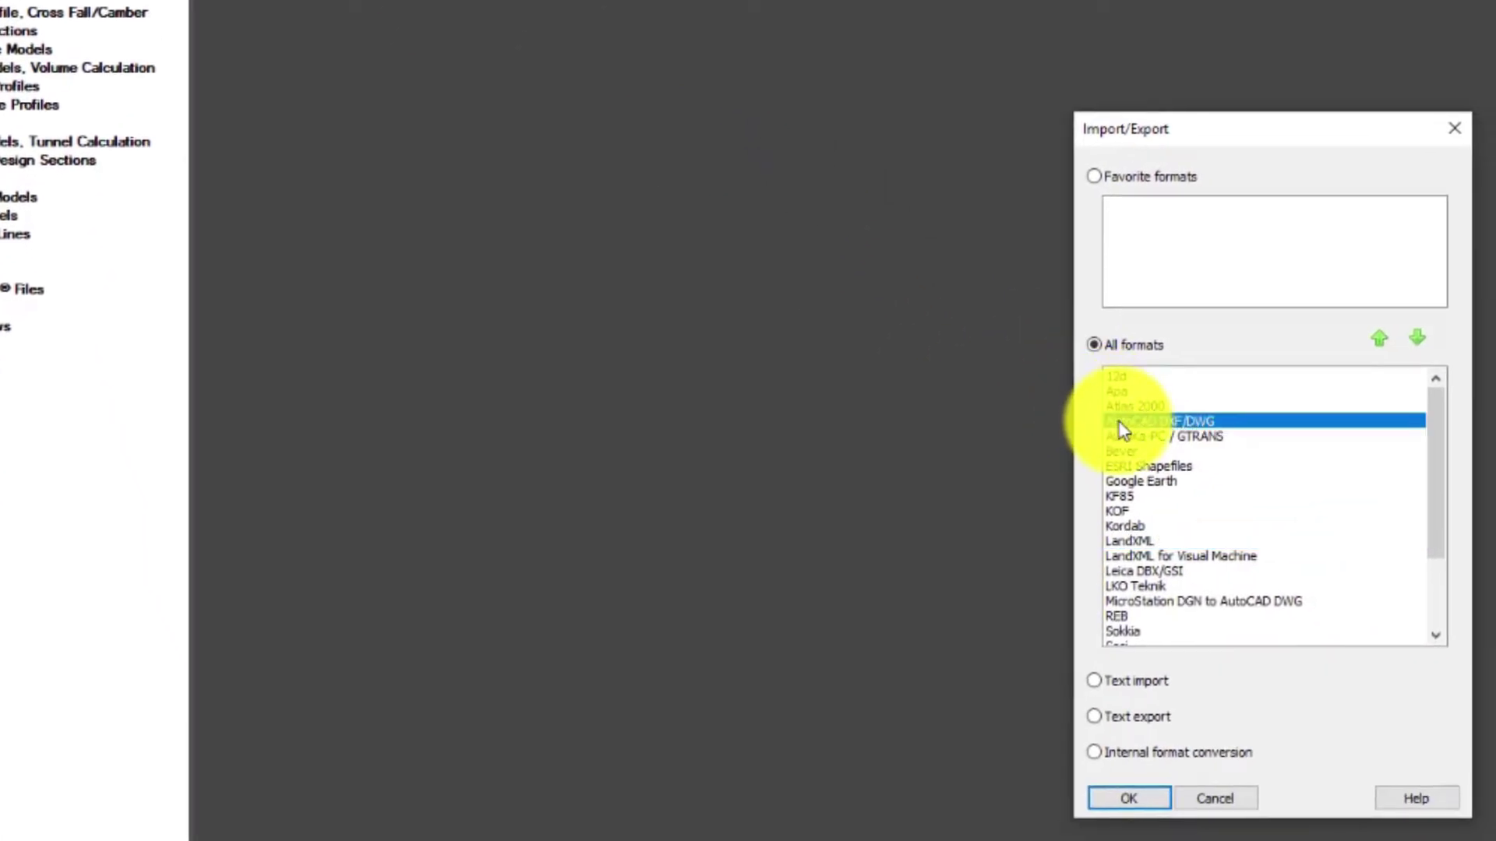
left_click(1122, 800)
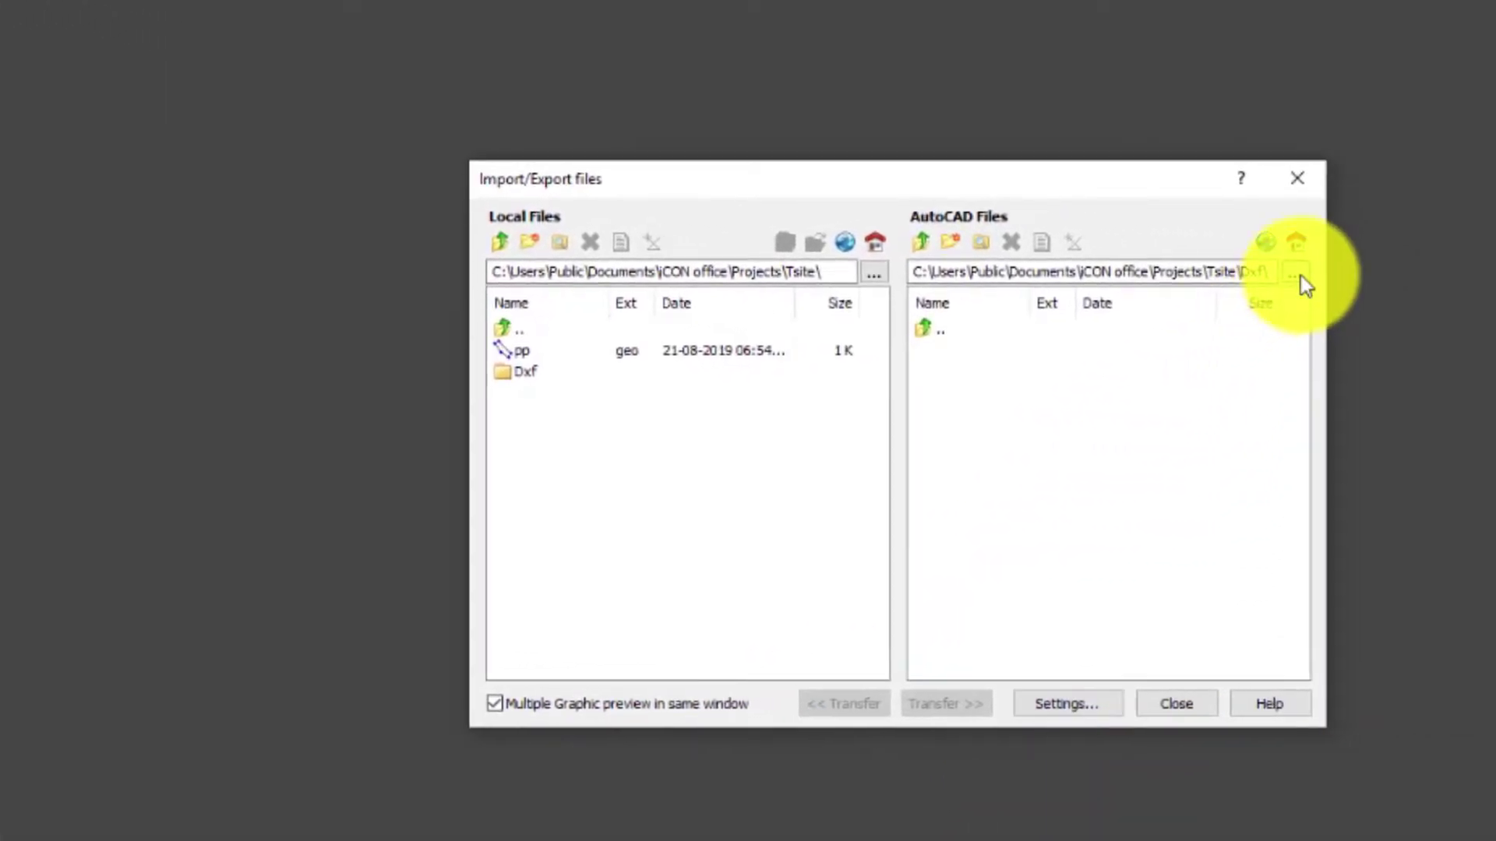
Step: Transfer the Tsite_original drawing from the Desktop into the Tsite project
left_click(1301, 275)
left_click_drag(1128, 514, 1146, 300)
left_click(742, 335)
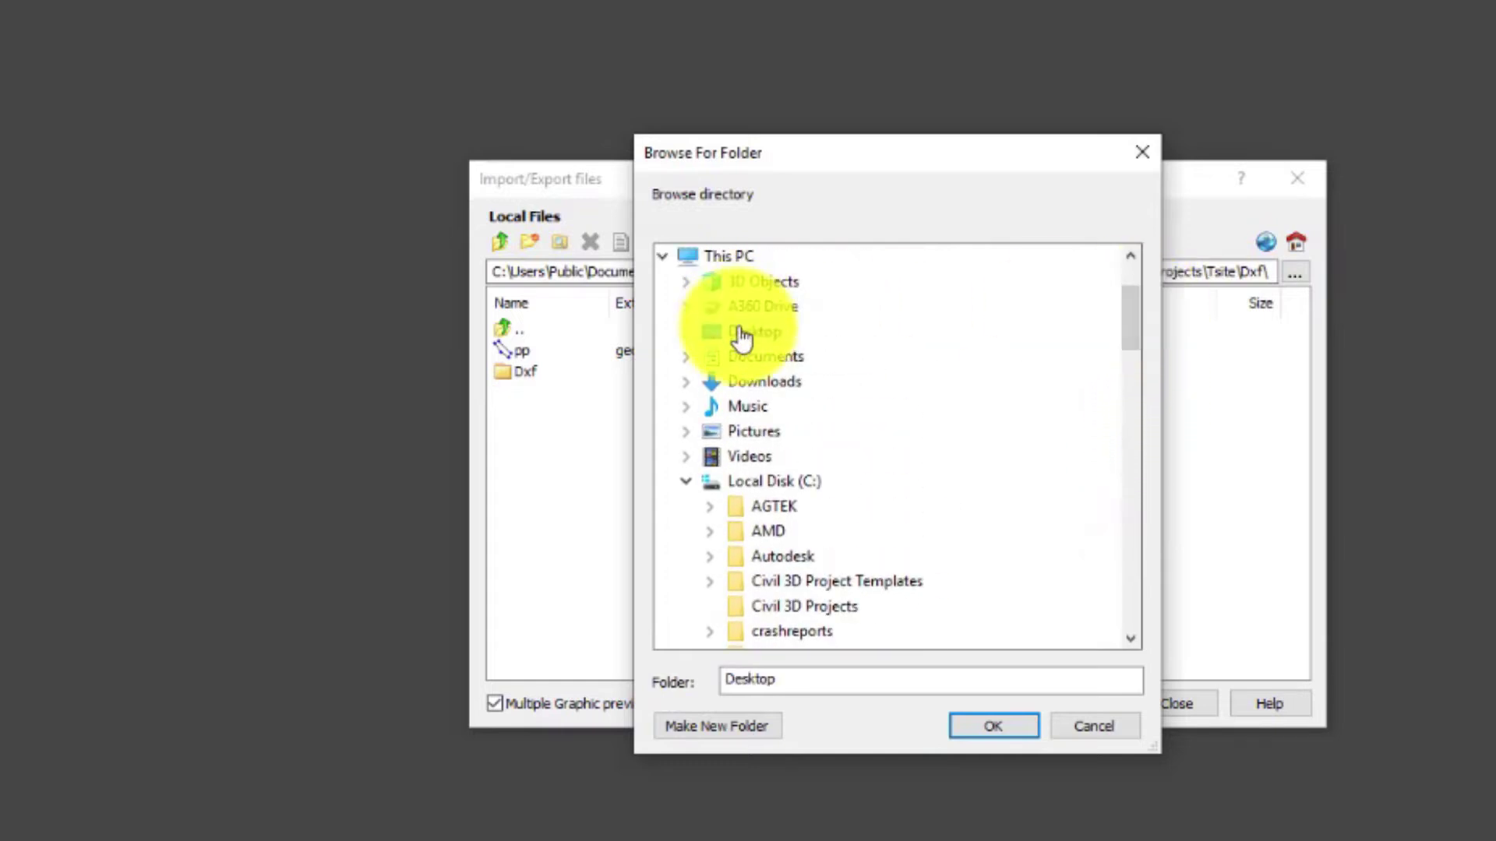
left_click(984, 723)
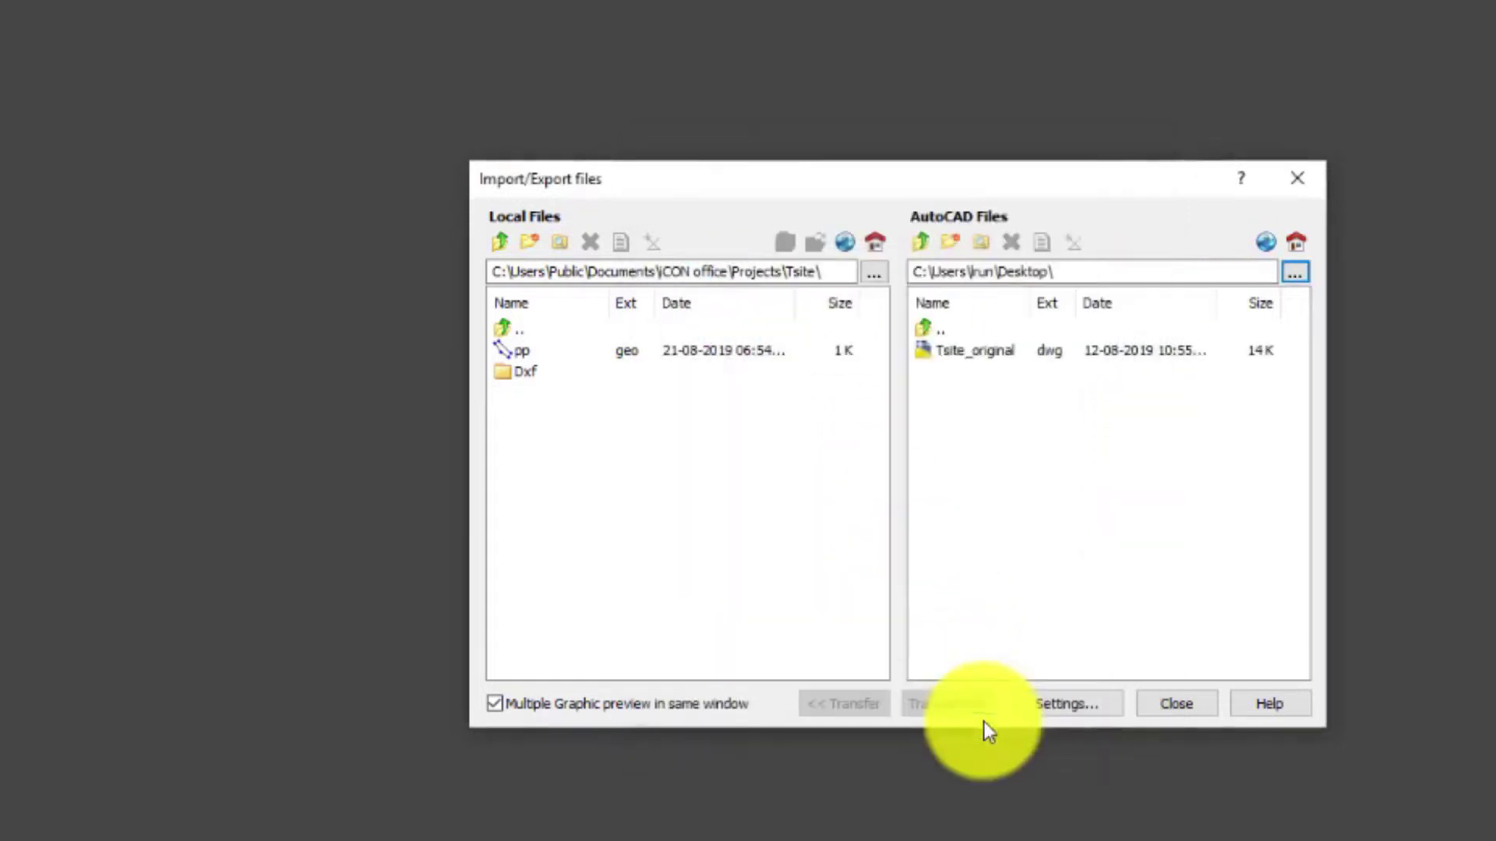
left_click(980, 353)
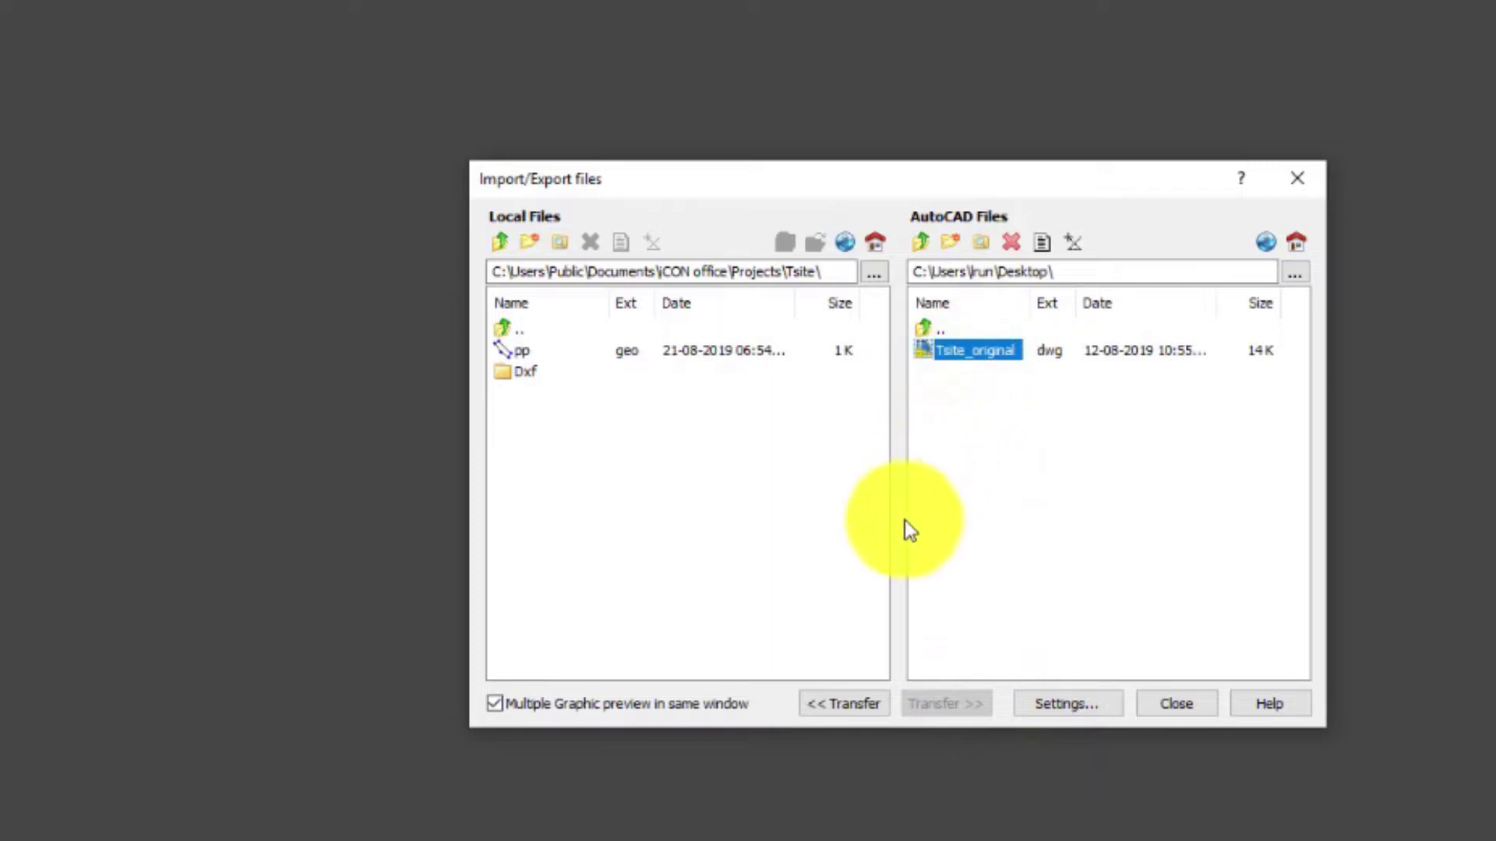
left_click(854, 706)
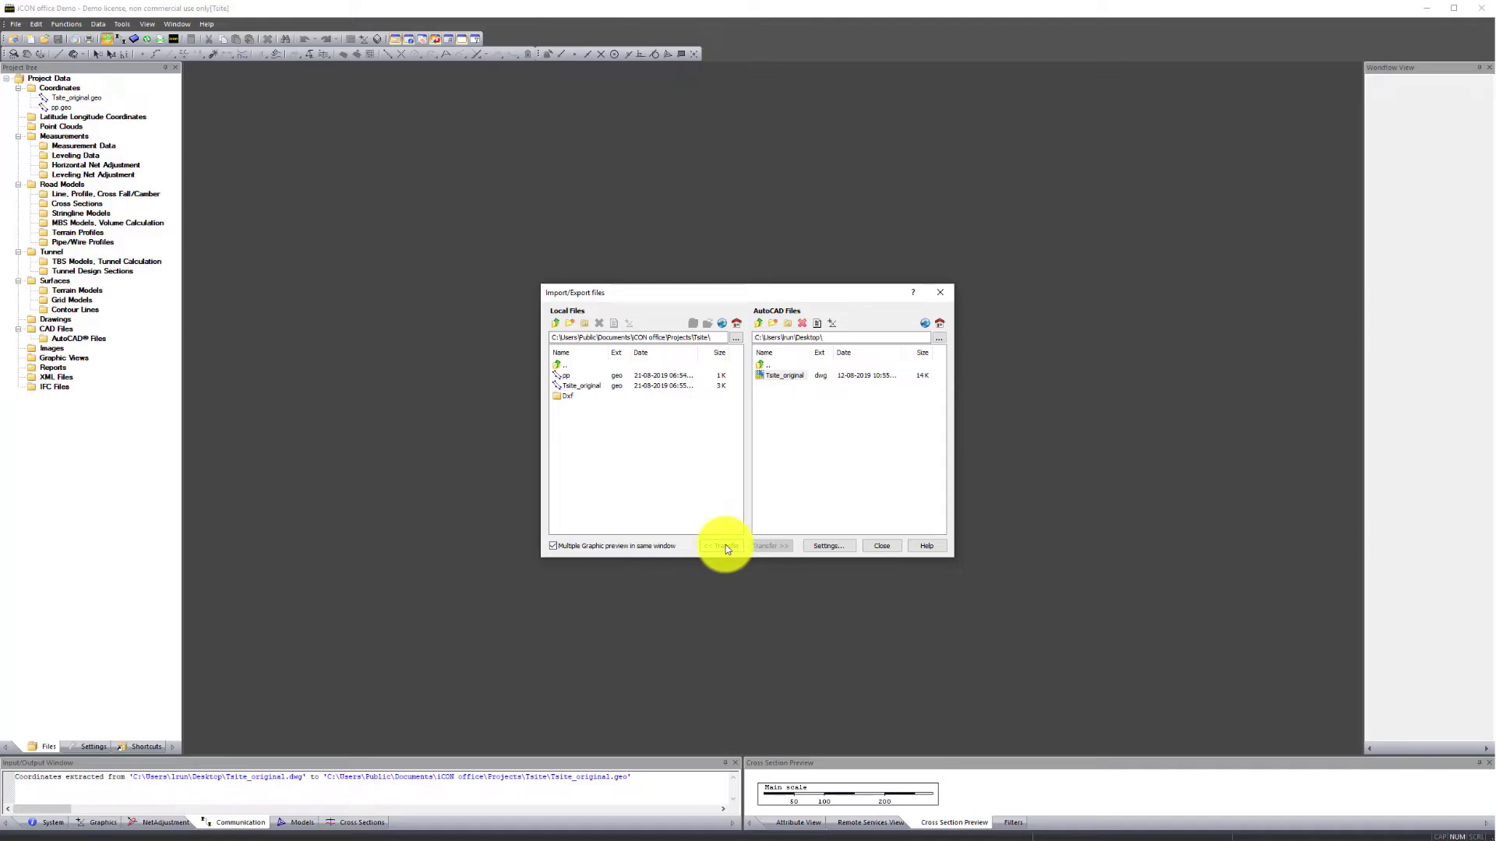
Step: Close the import window and open Tsite_original.geo from the Project Tree in a graphics window
left_click(890, 550)
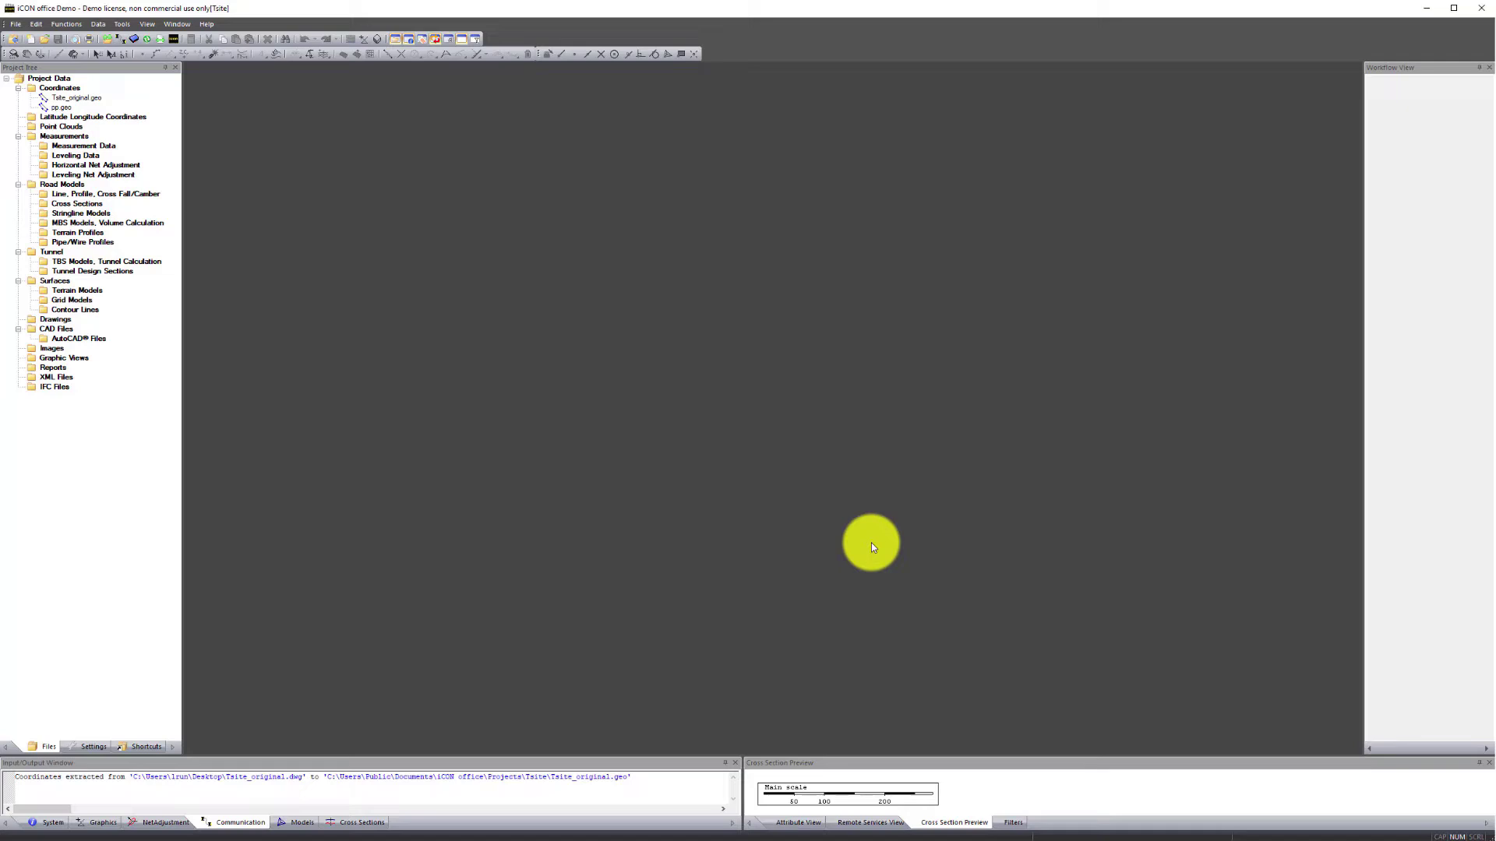
double_click(75, 100)
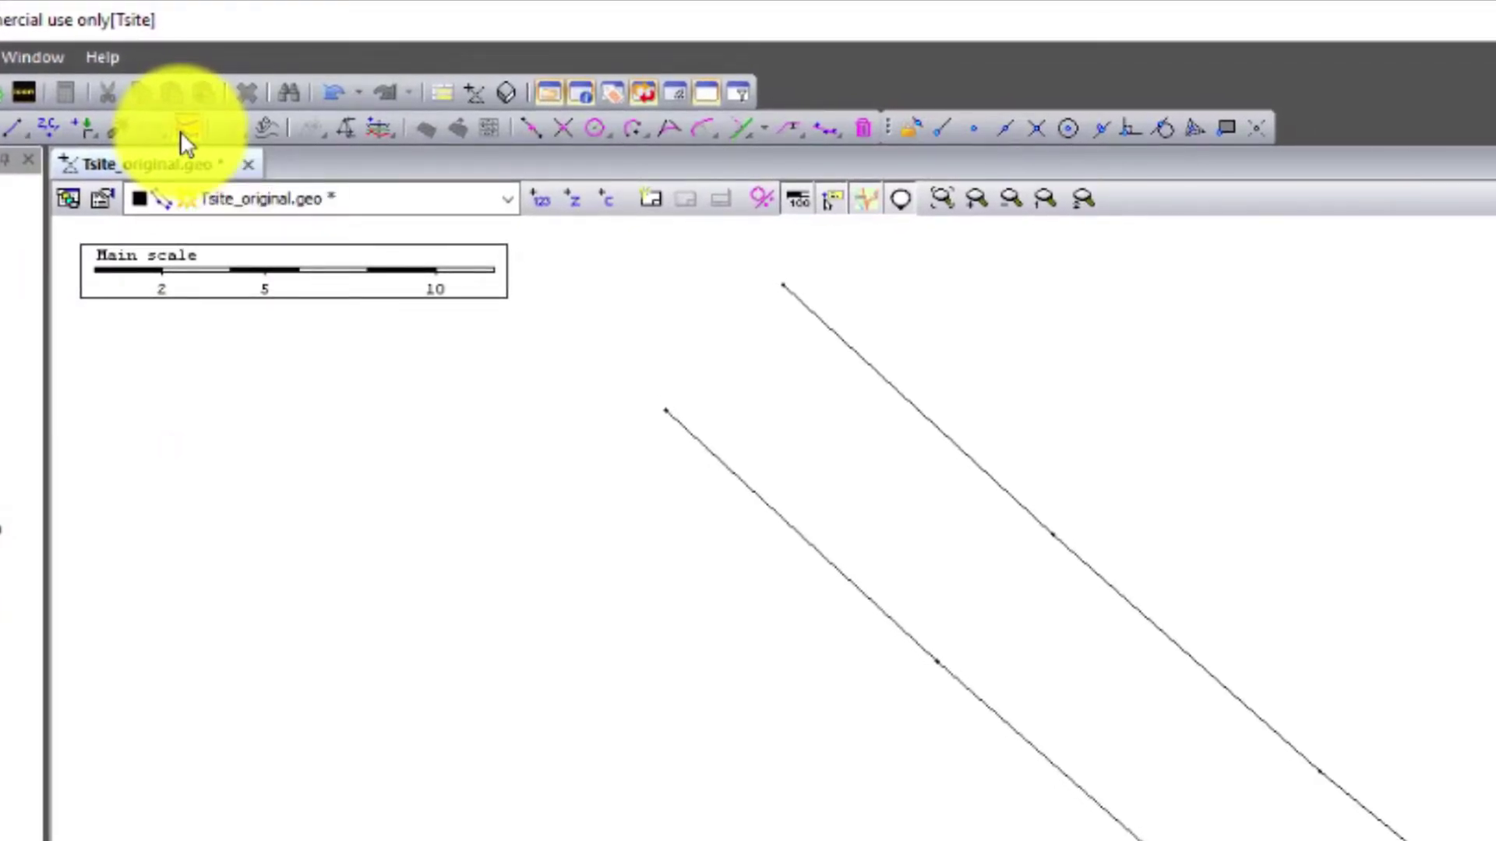
Step: Create a road line named Tsite.l3d from the lower polyline and confirm it
left_click(180, 131)
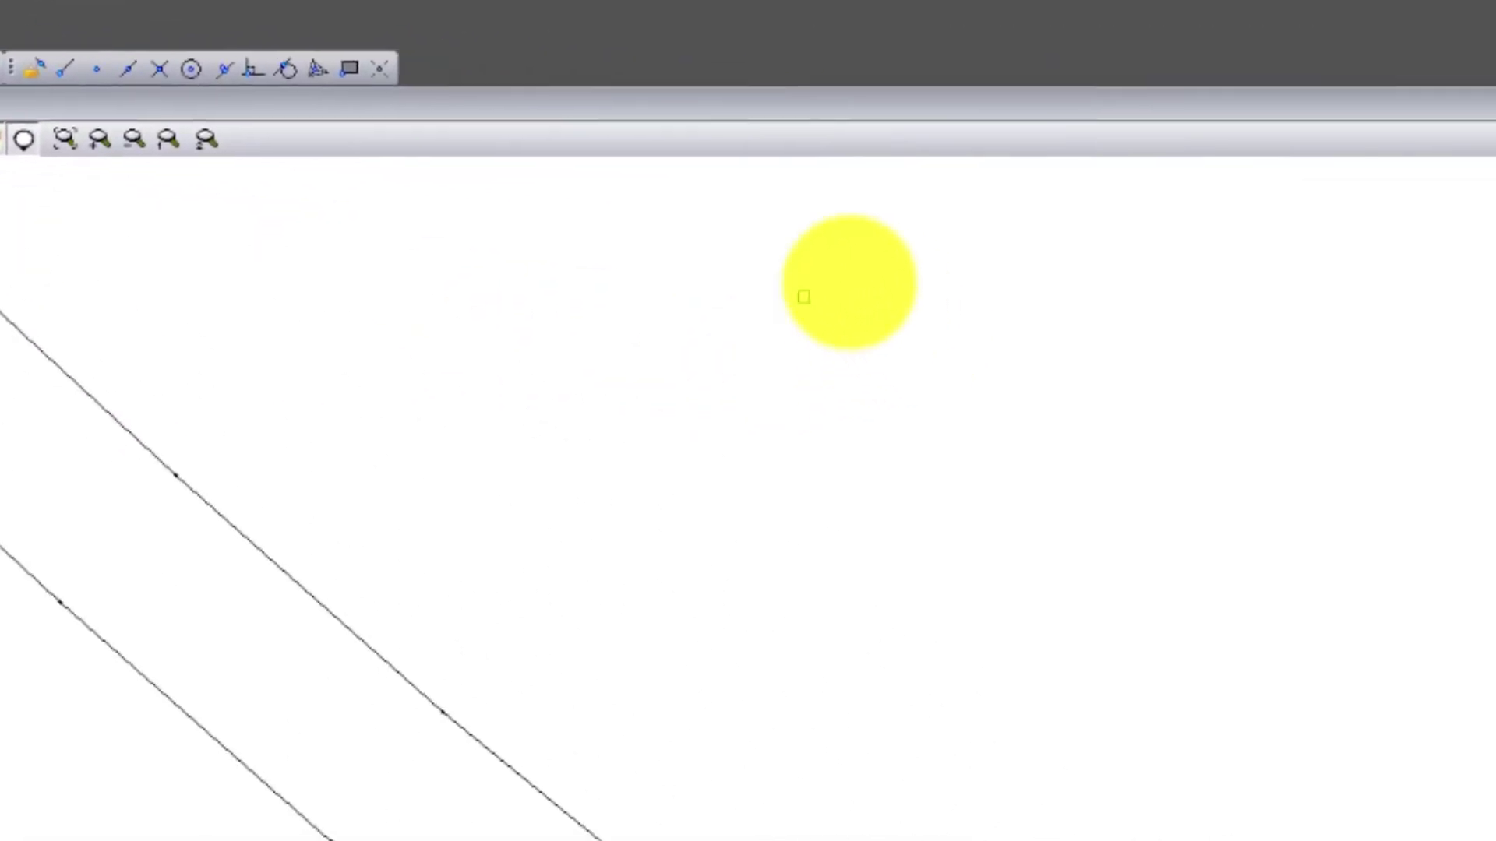
left_click(1423, 148)
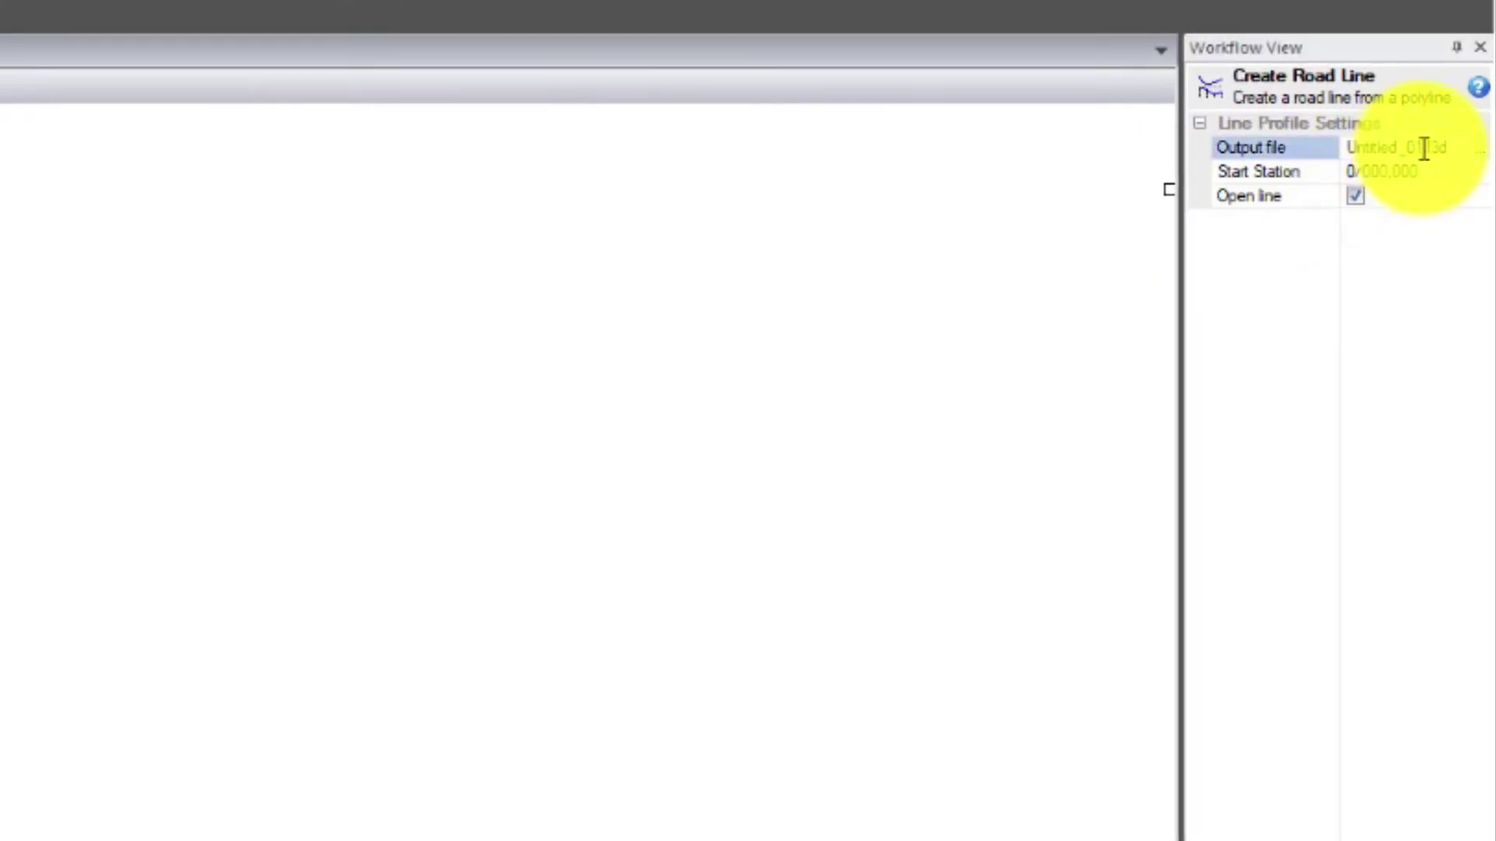
left_click_drag(1419, 148, 1332, 148)
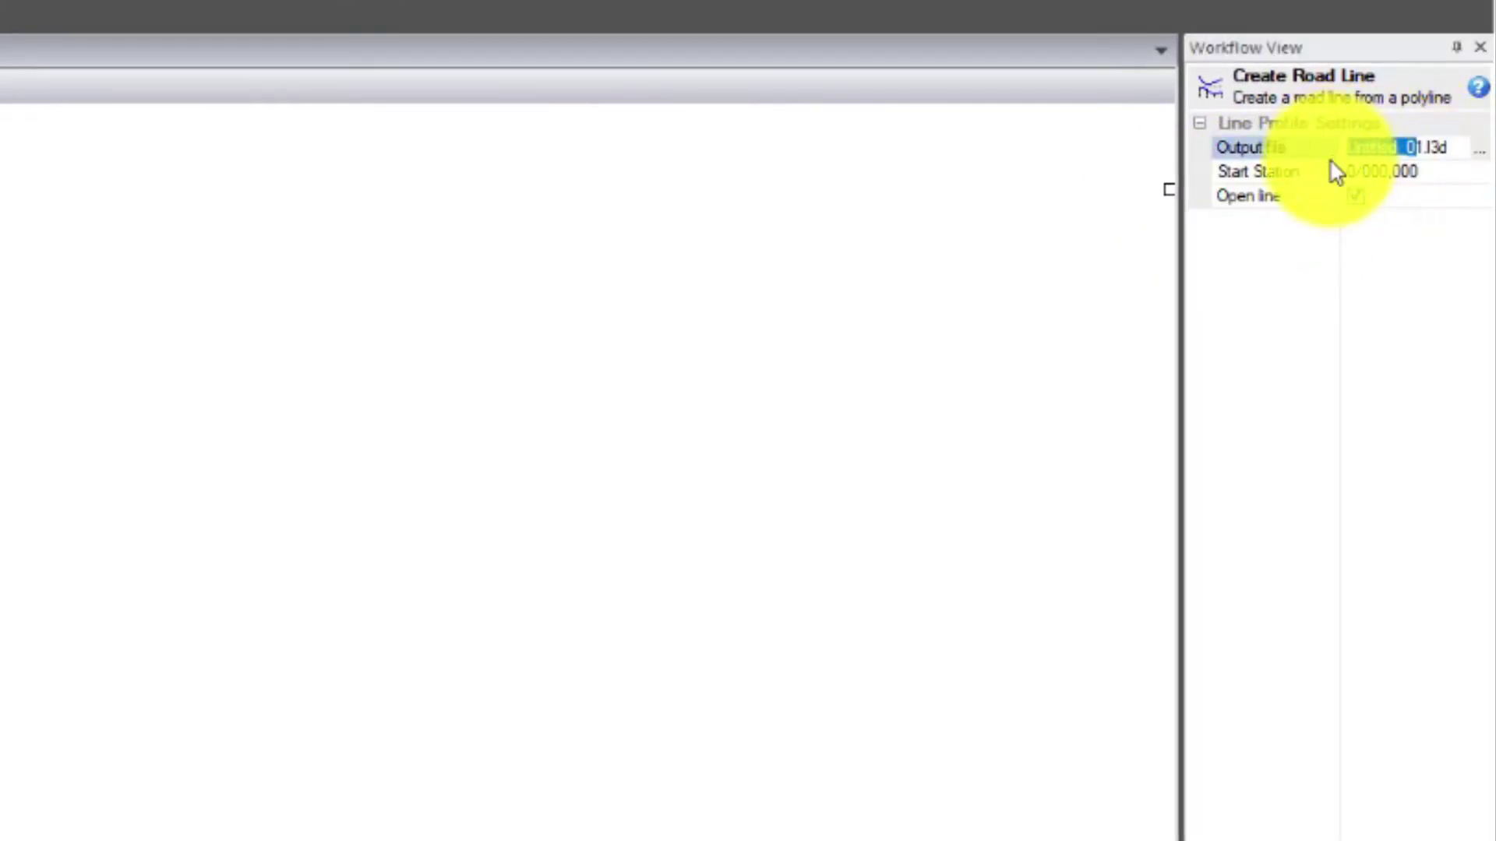
key("BackSpace")
type("Tatel")
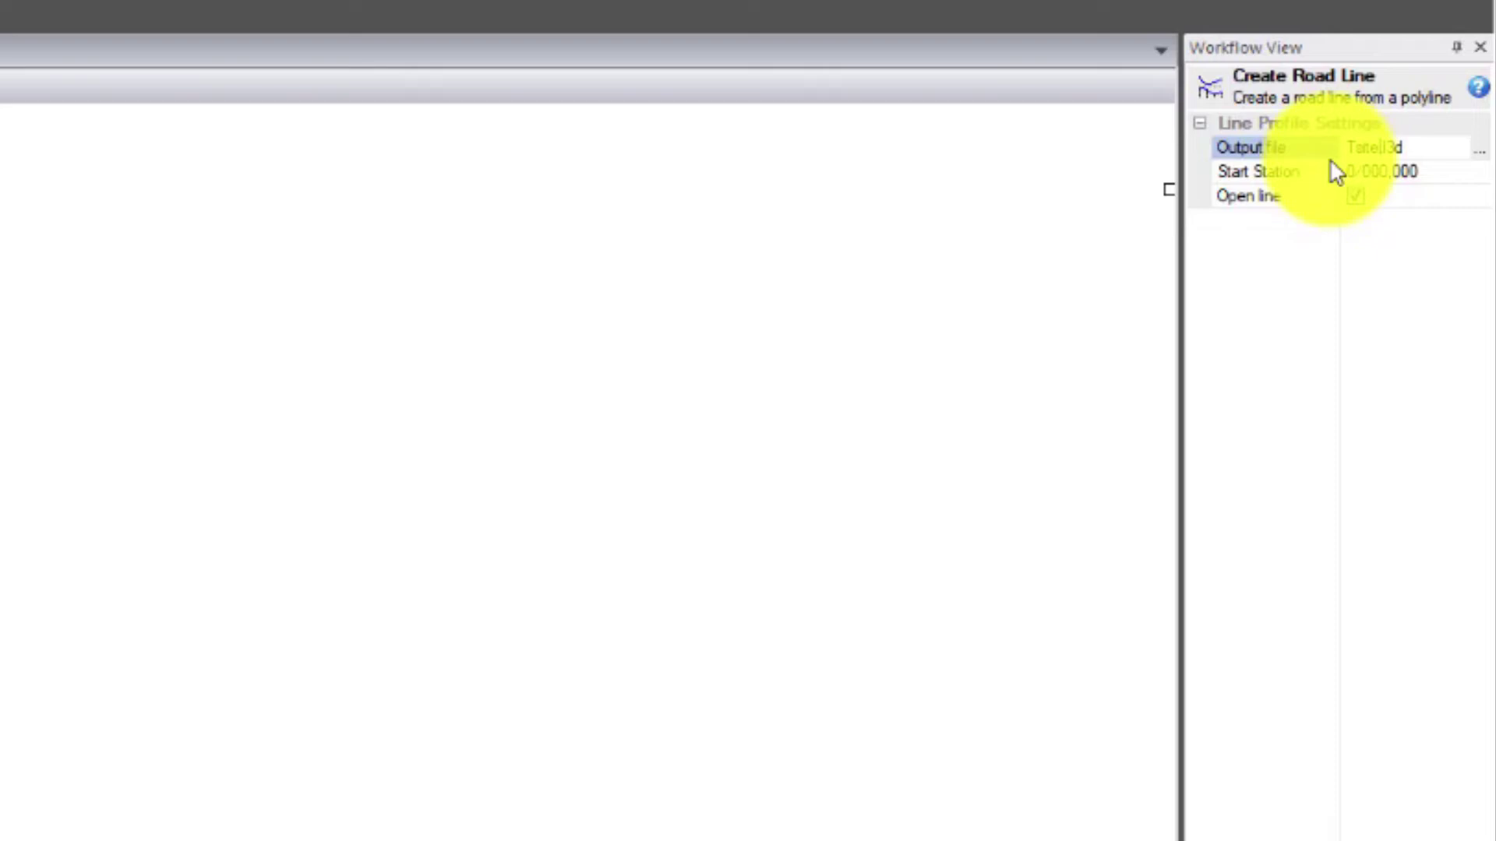
key("BackSpace")
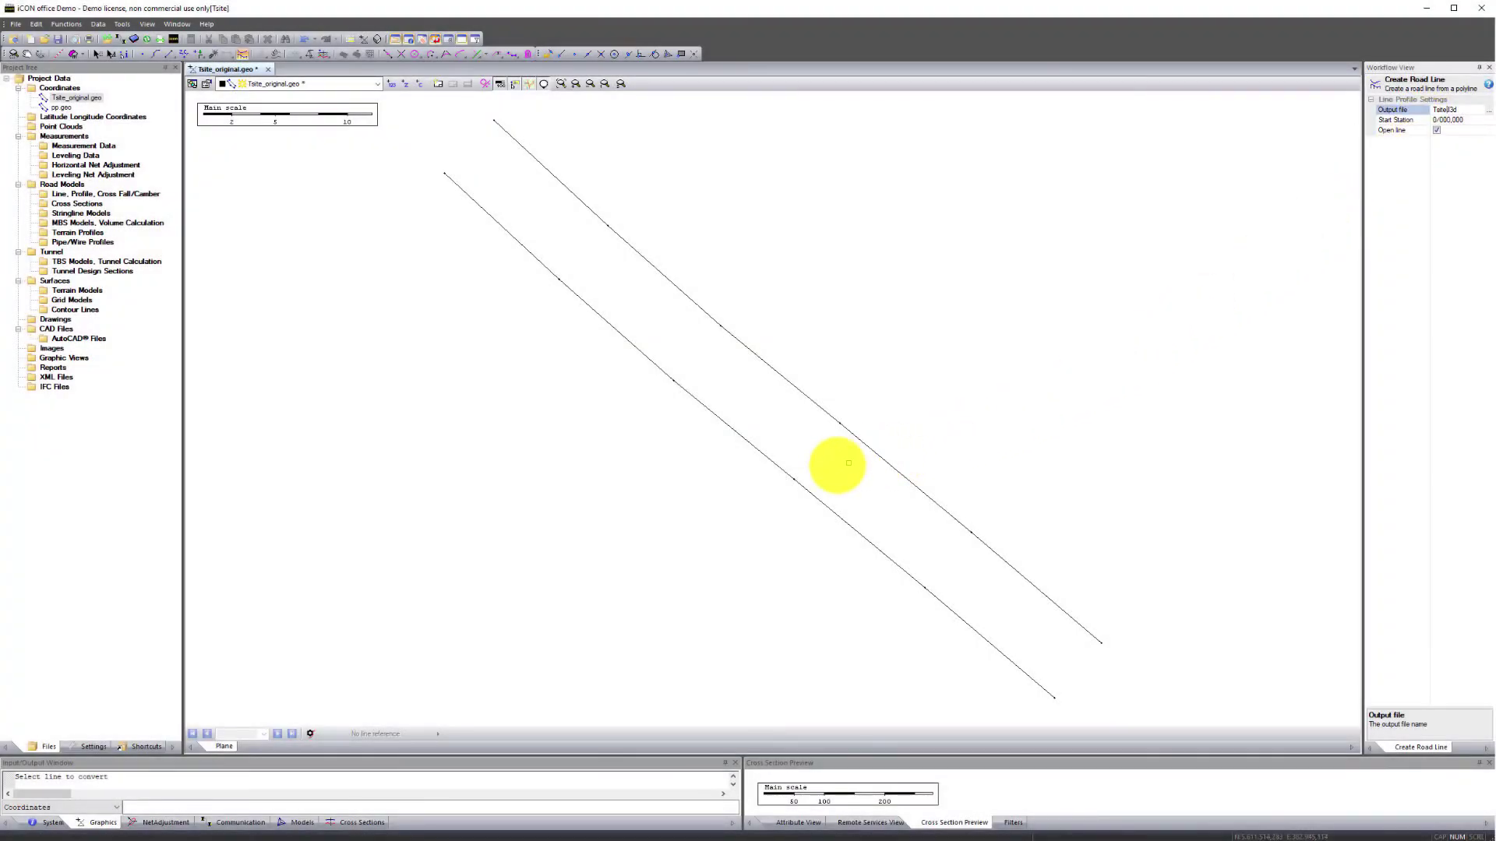
left_click(779, 466)
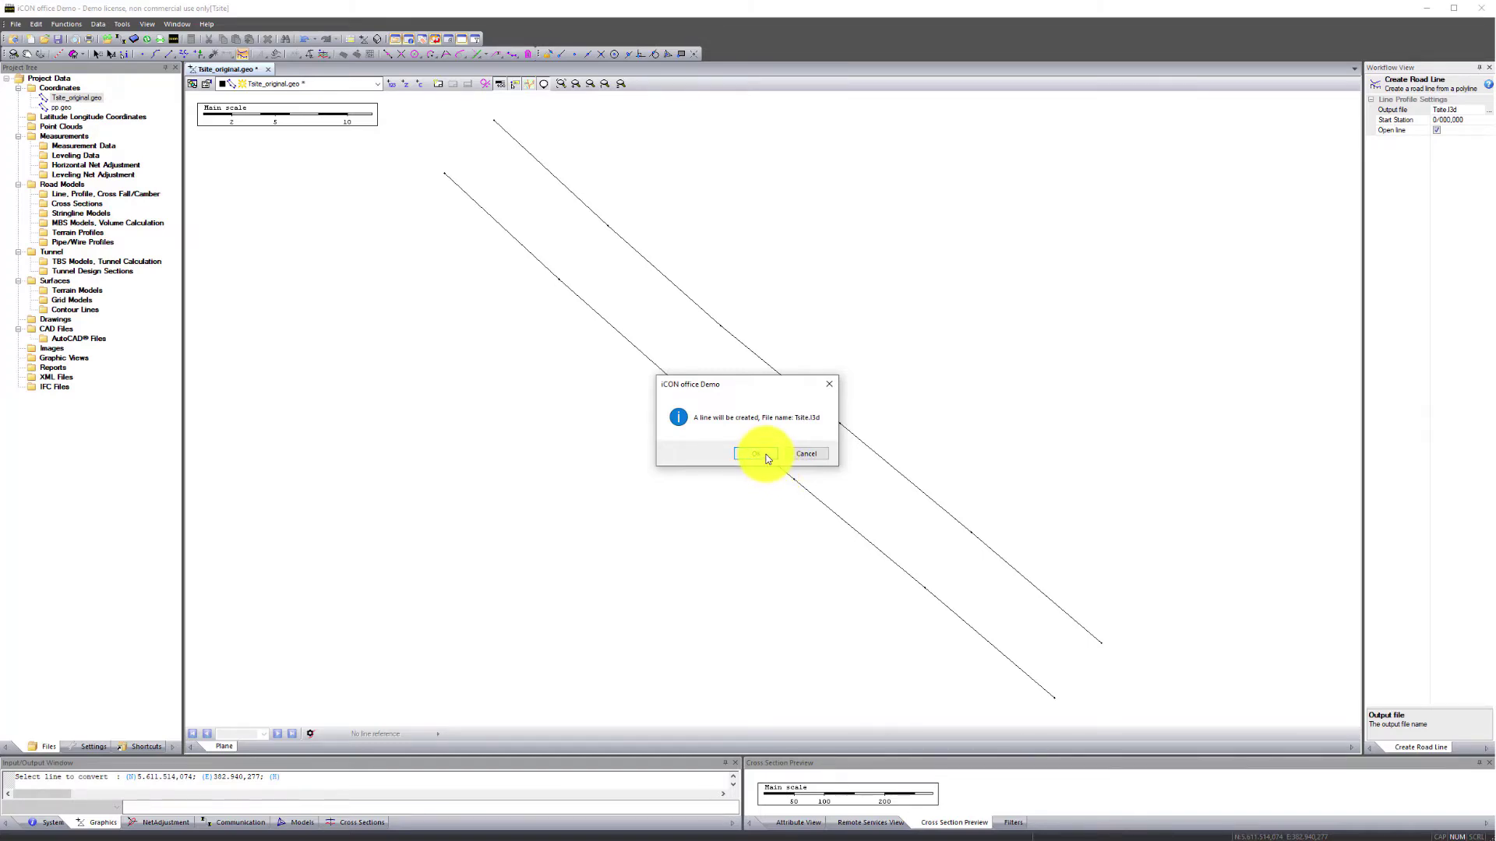
left_click(767, 459)
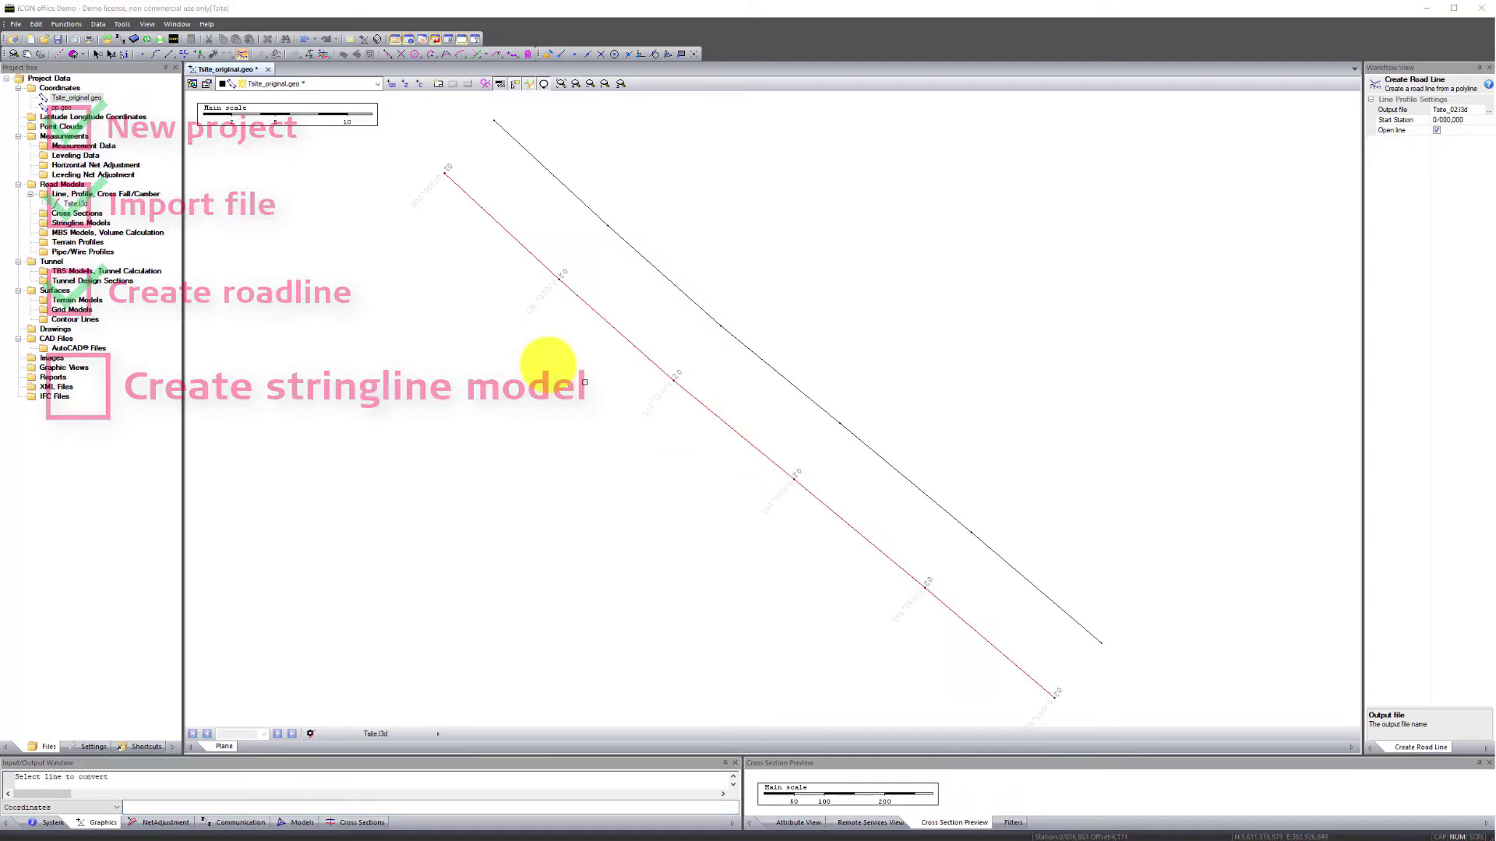
Step: Start a new Stringline Model (Lmd) document
left_click(28, 47)
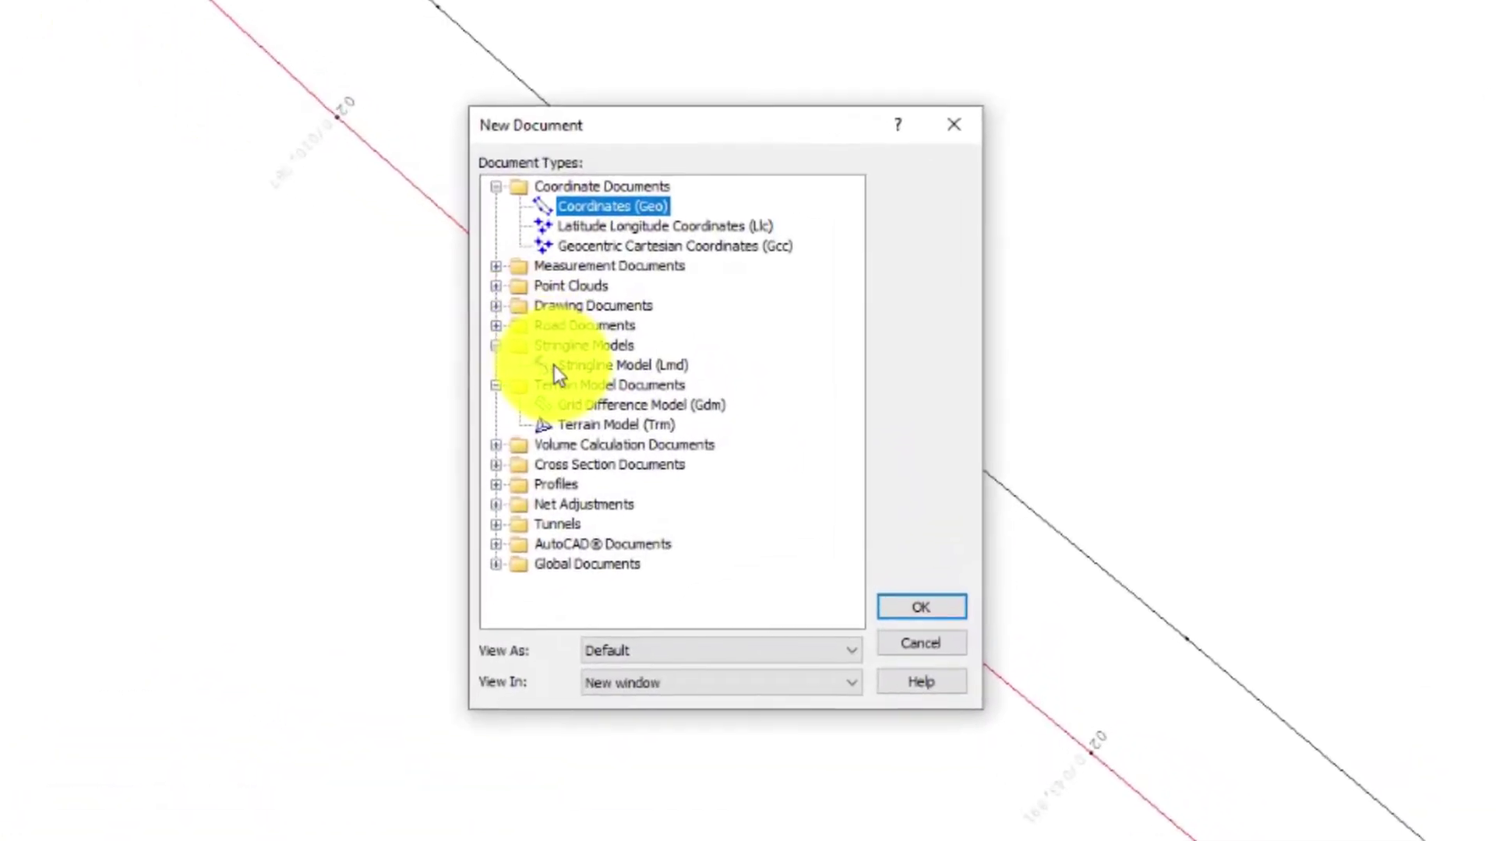
left_click(604, 379)
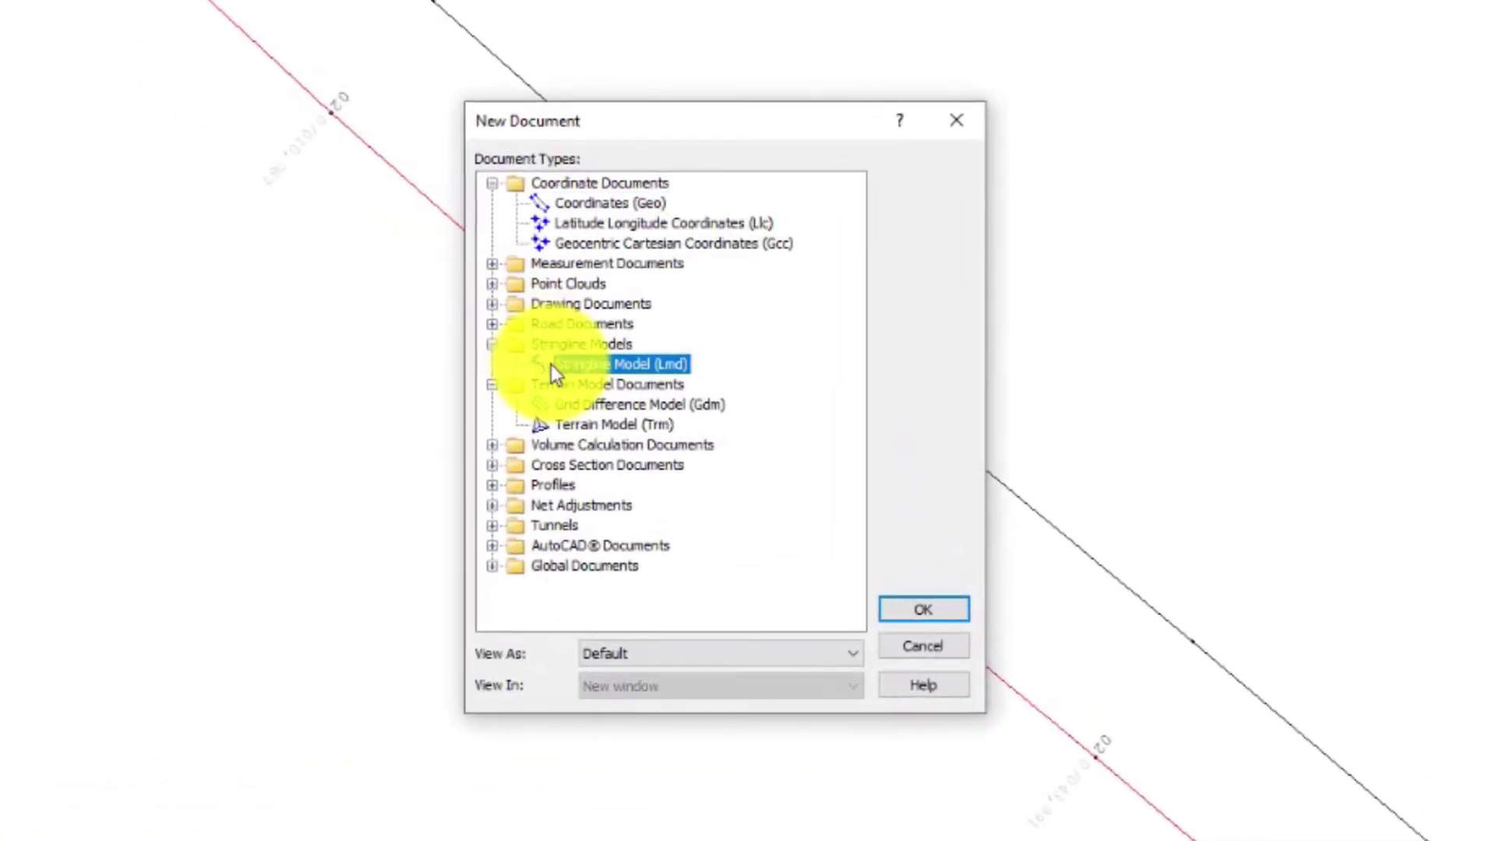
left_click(902, 611)
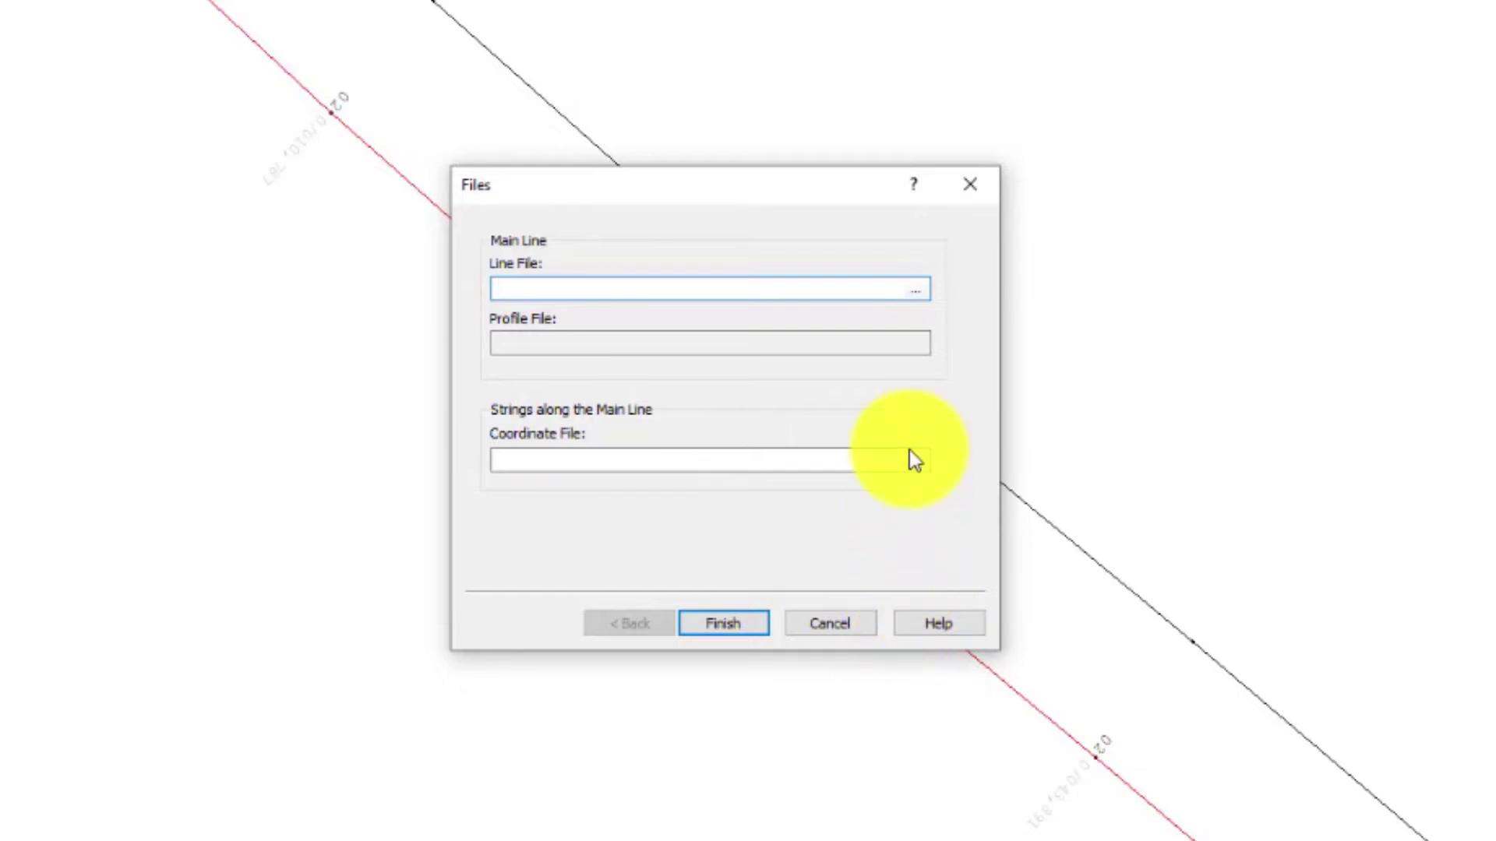
Step: Set Tsite.l3d as the line file and Tsite_original.geo as the coordinate file, then finish
left_click(916, 301)
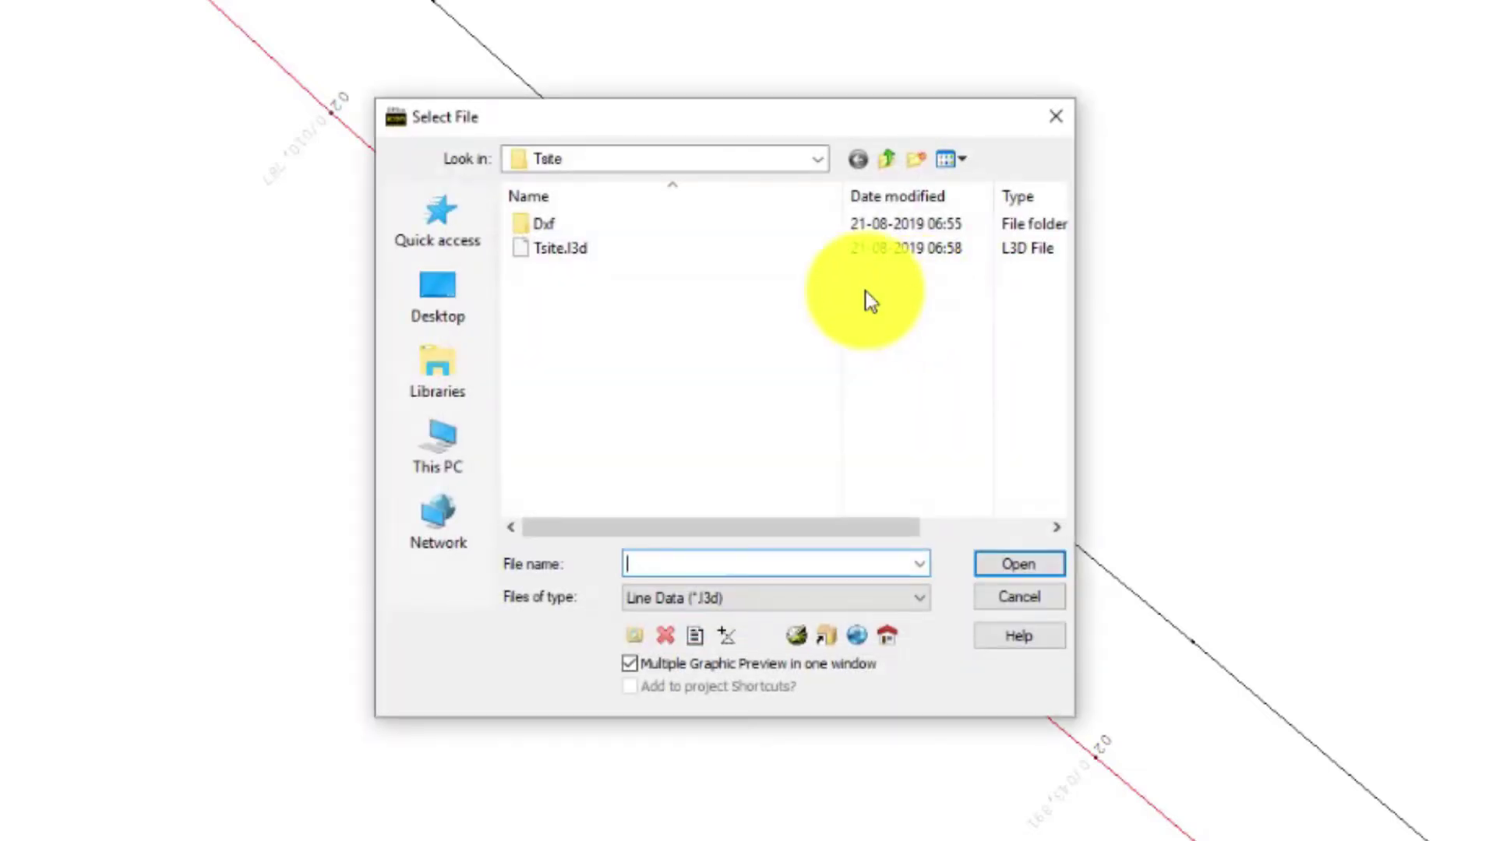
left_click(576, 253)
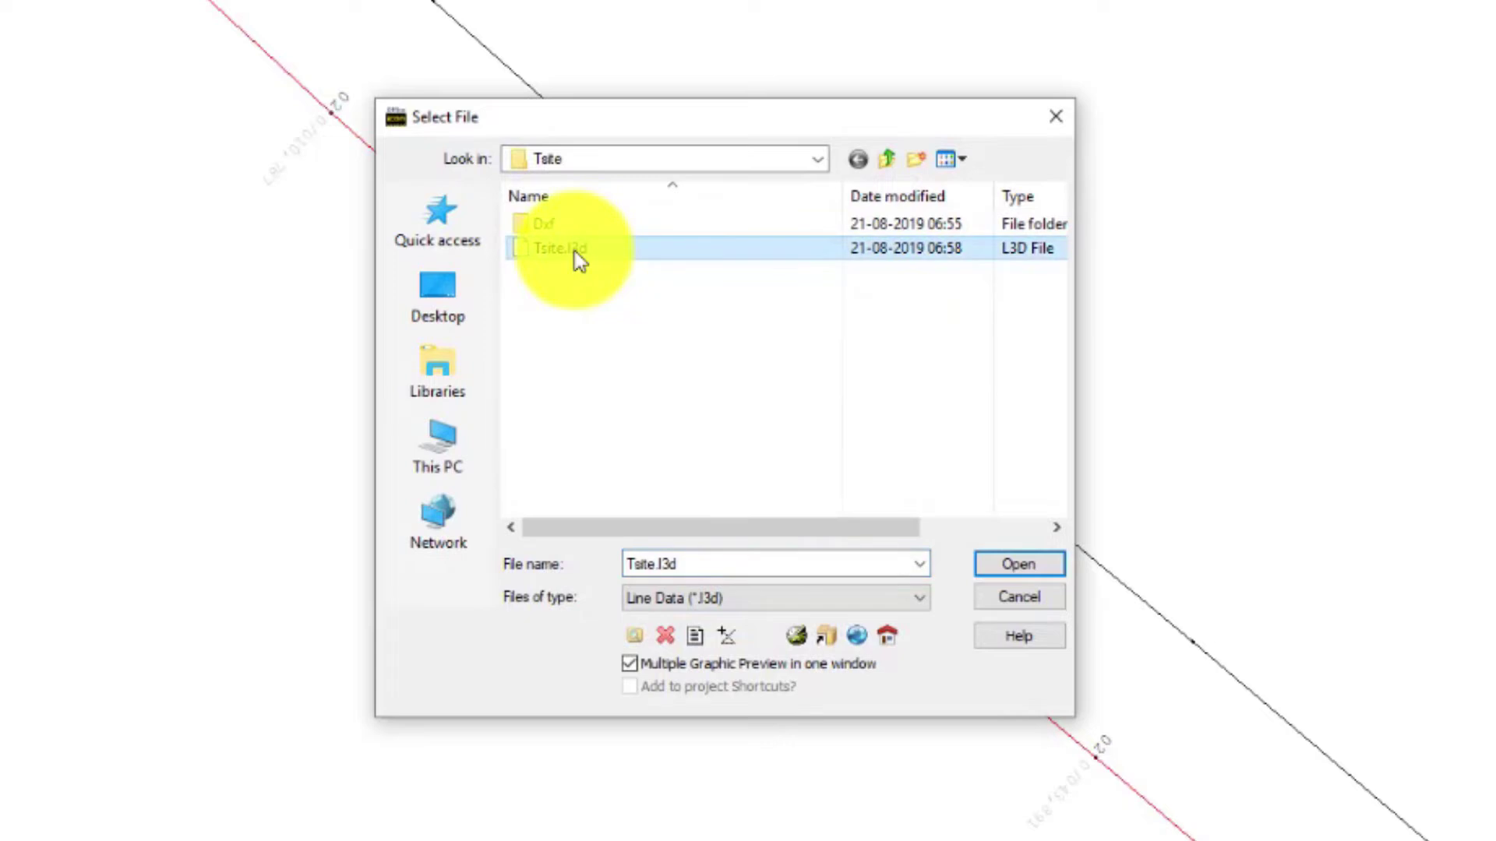
left_click(1005, 571)
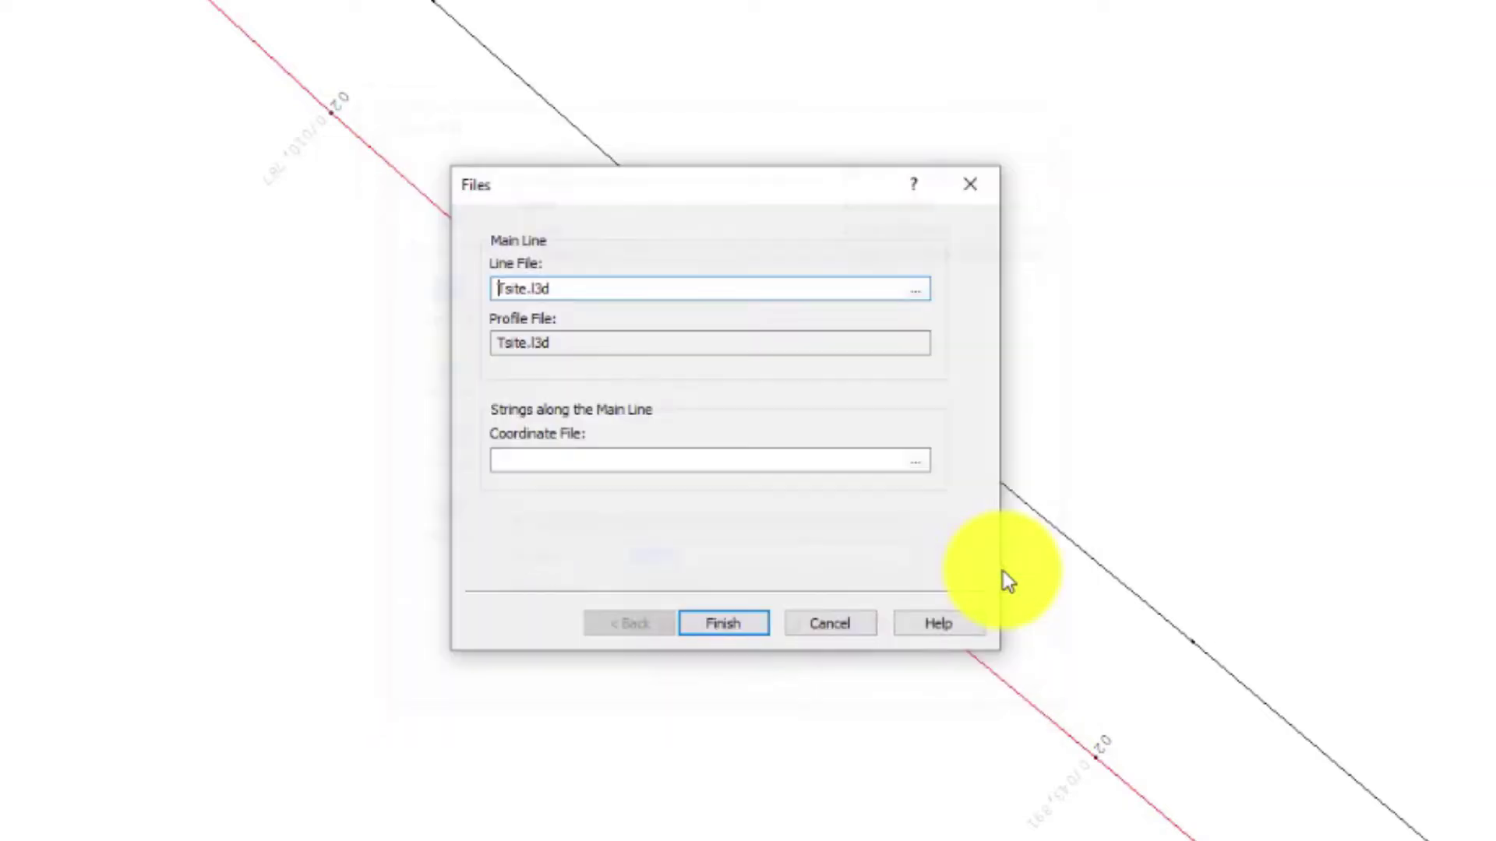
left_click(917, 463)
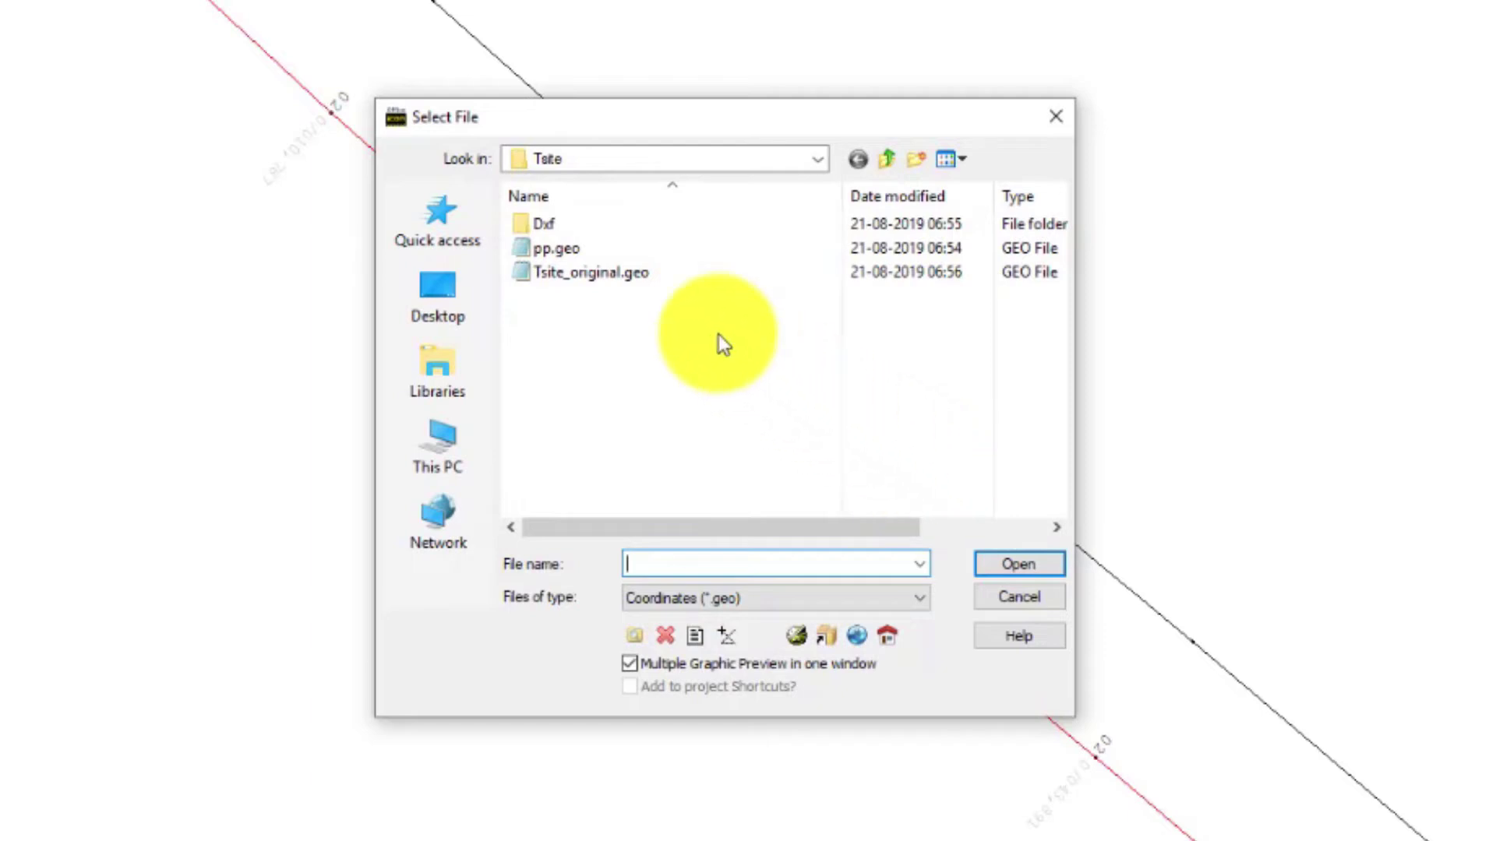
left_click(628, 273)
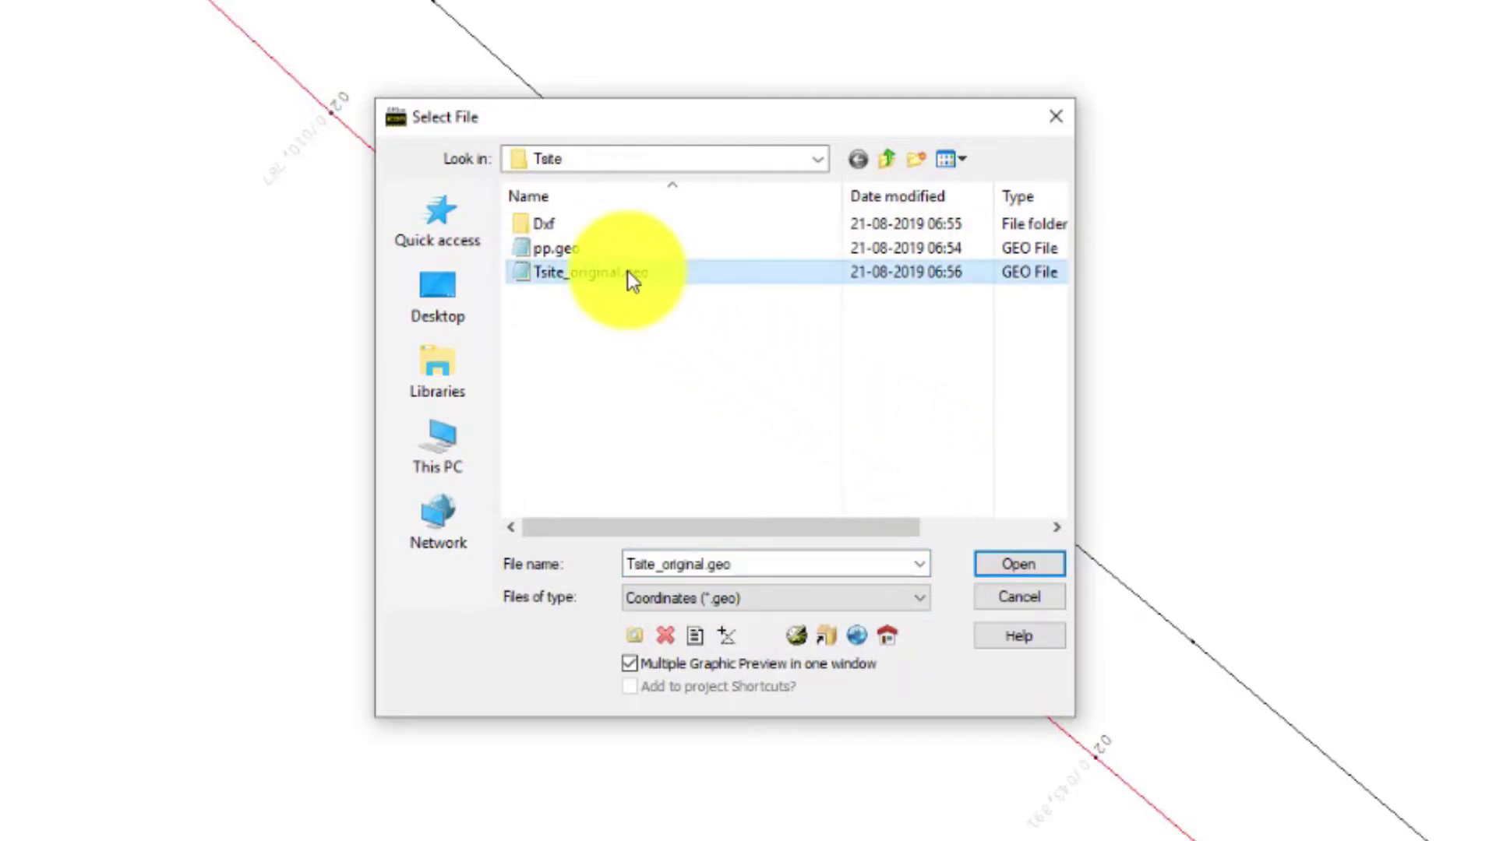
left_click(999, 566)
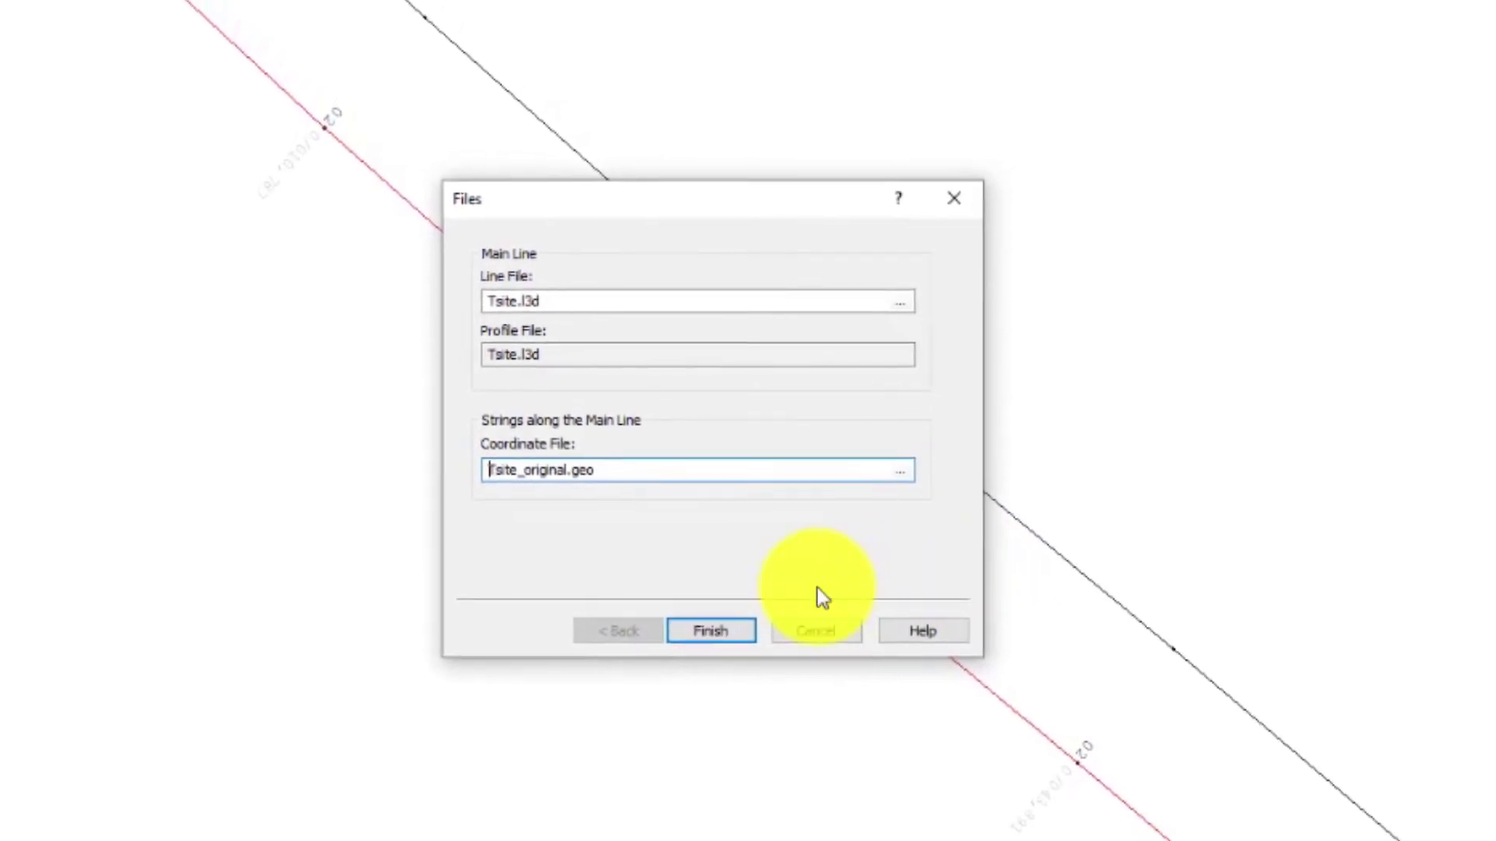
left_click(710, 631)
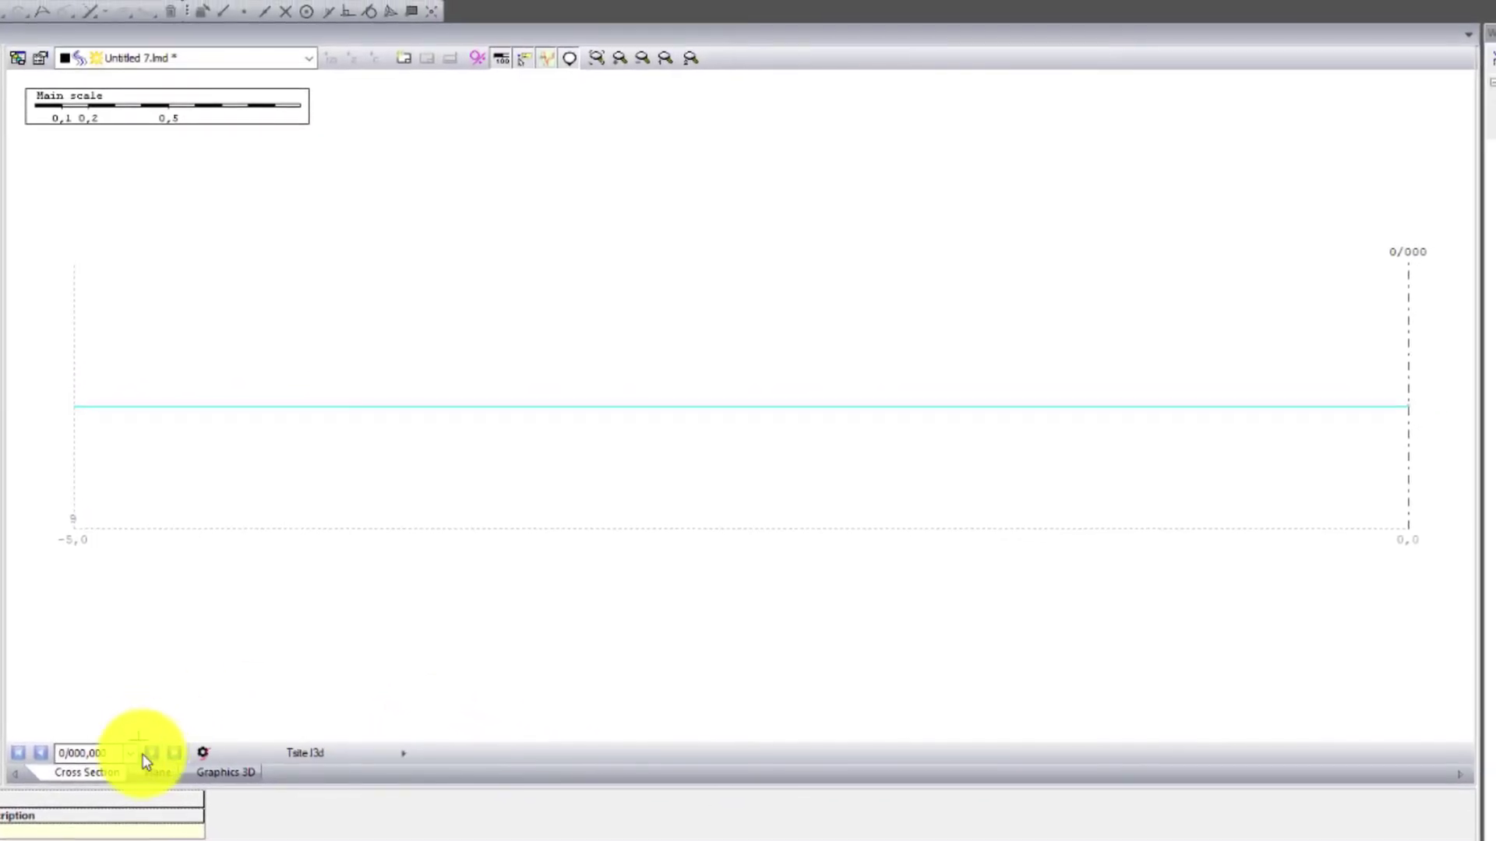
Step: Step through cross sections to station 0/008, then switch the model to plan view
left_click(152, 753)
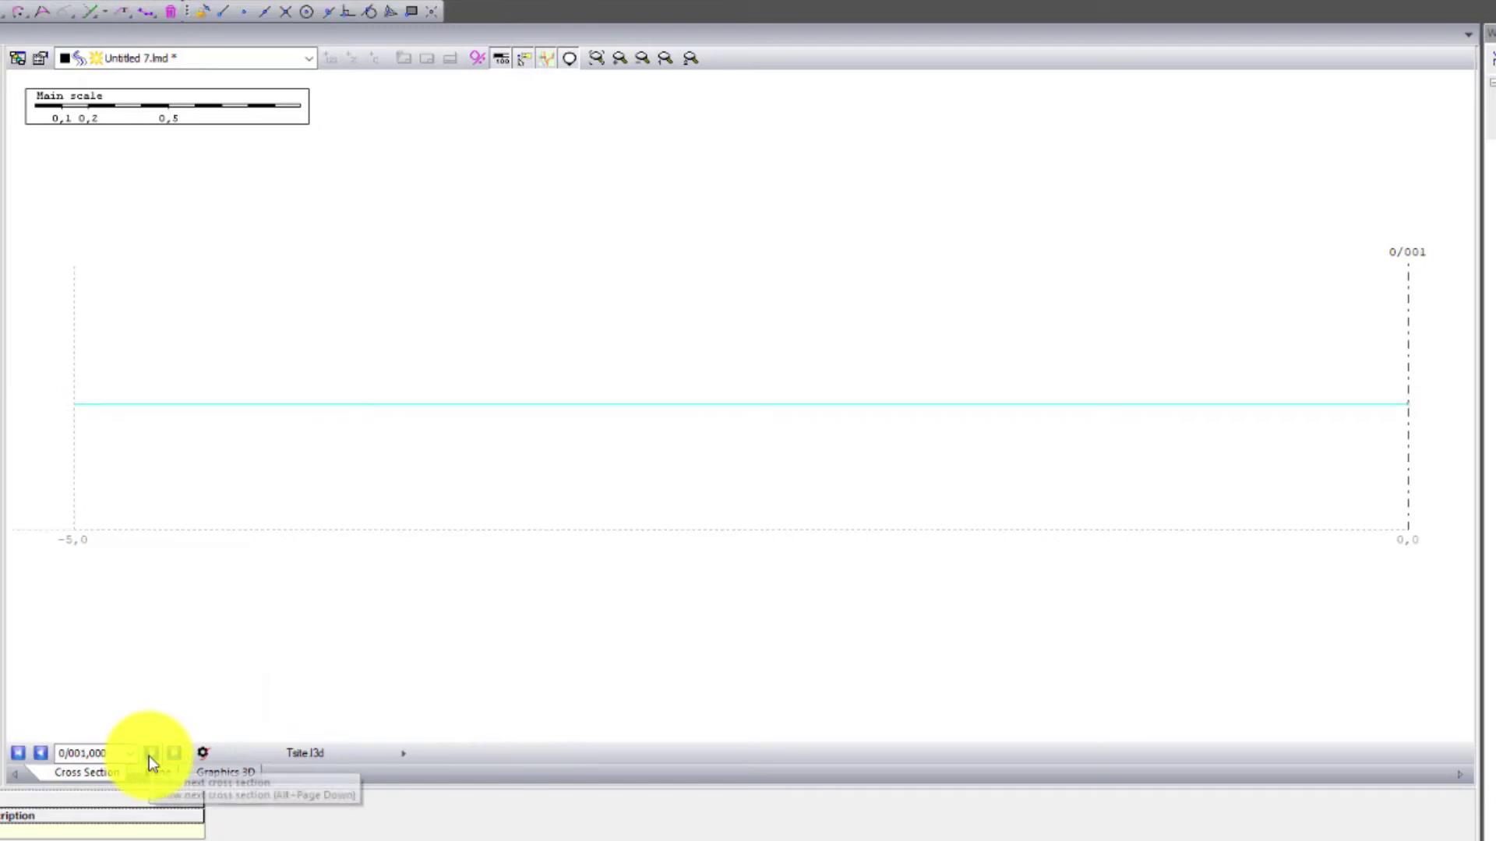
left_click(152, 754)
left_click(152, 753)
left_click(152, 753)
left_click(150, 756)
left_click(151, 755)
left_click(150, 756)
left_click(151, 755)
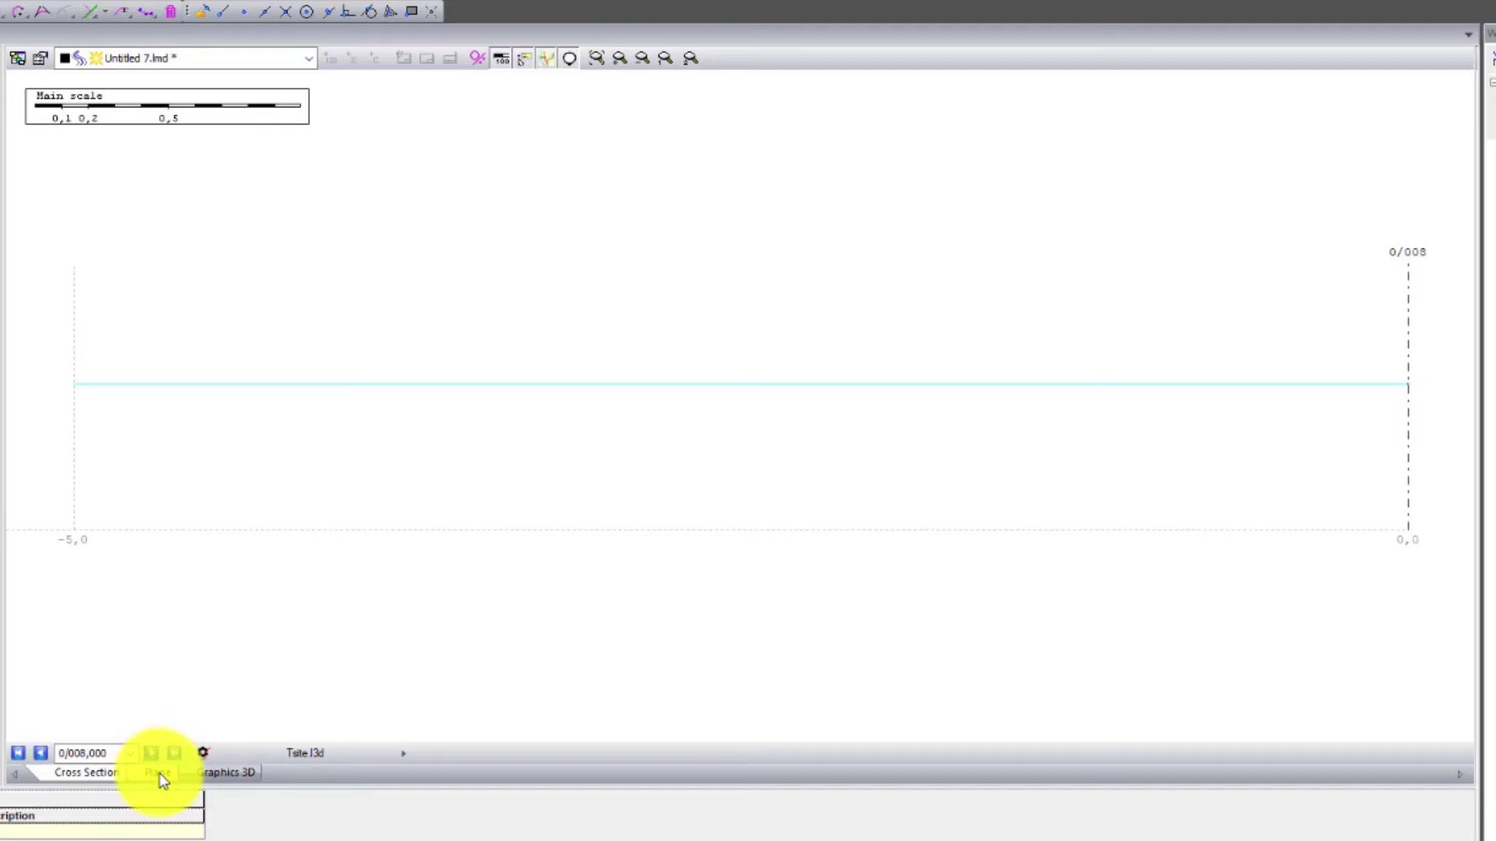
left_click(159, 775)
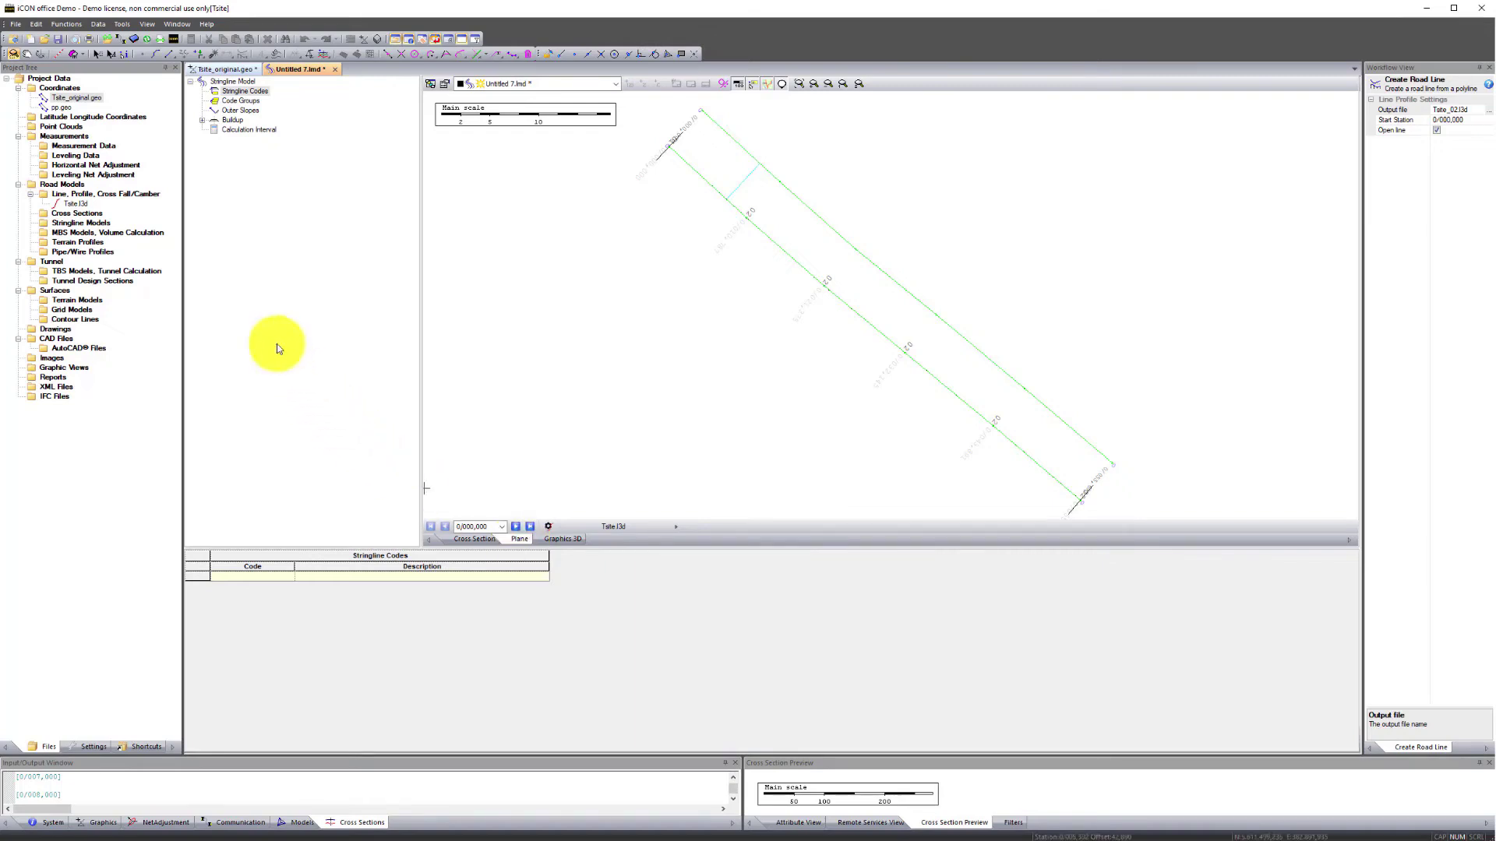
Step: Save As the stringline model '3D Tsite' with the Stringline Model (*.lmd) type in folder Tsite
left_click(17, 24)
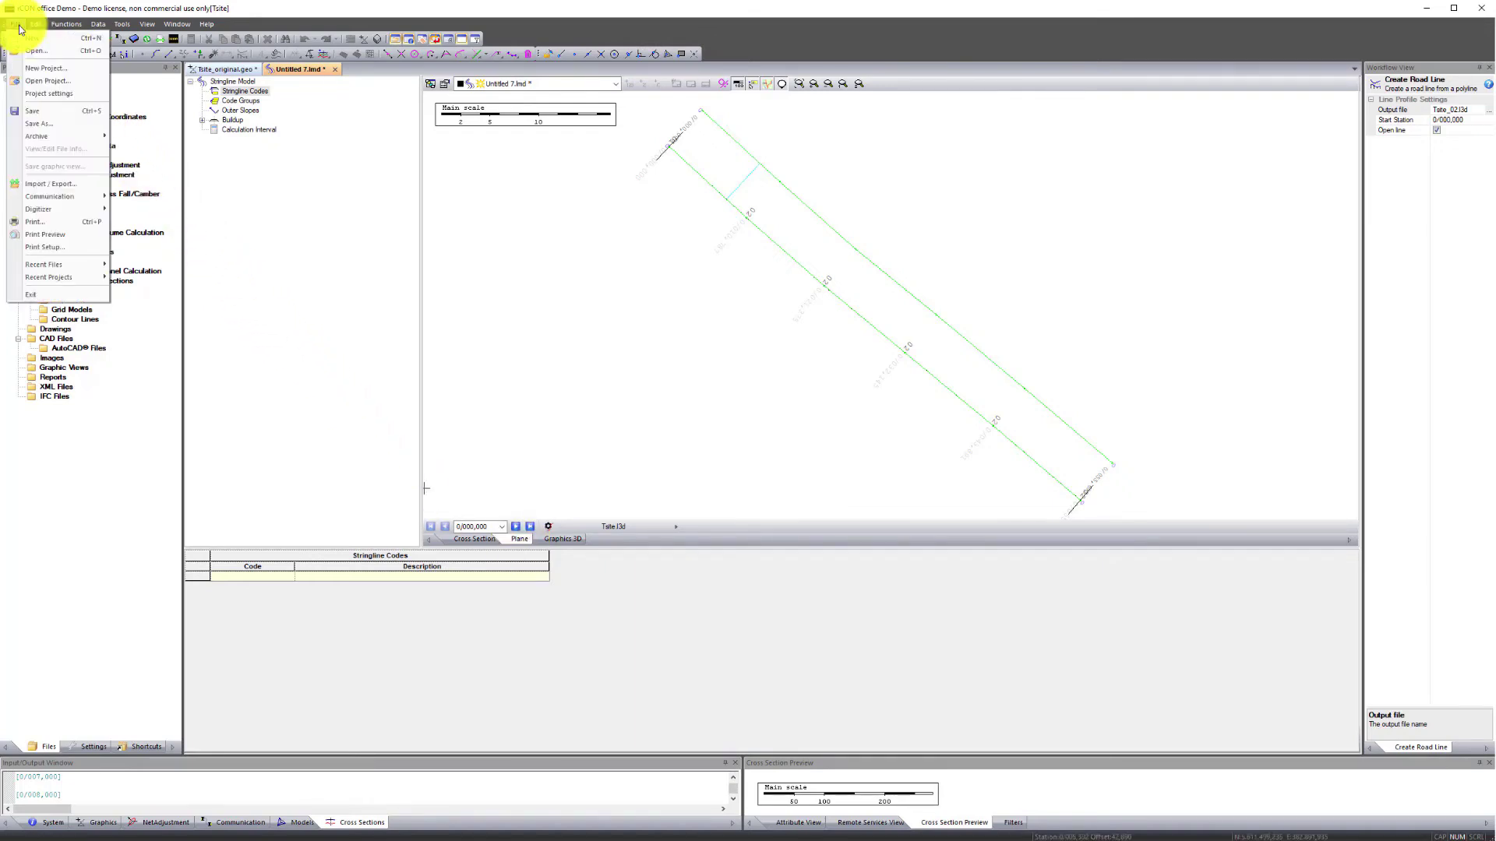
left_click(28, 126)
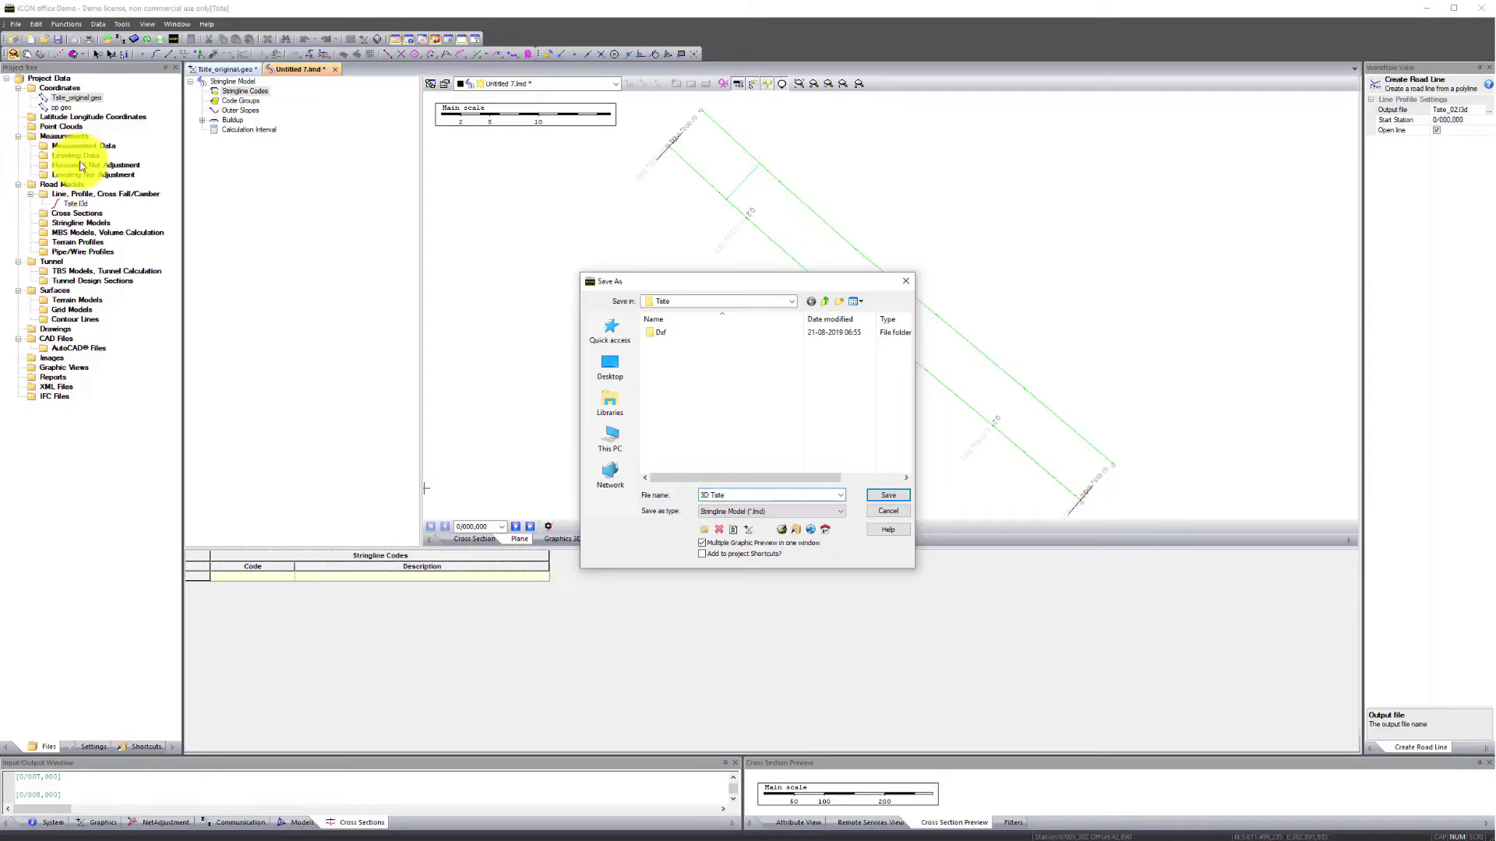
left_click(895, 496)
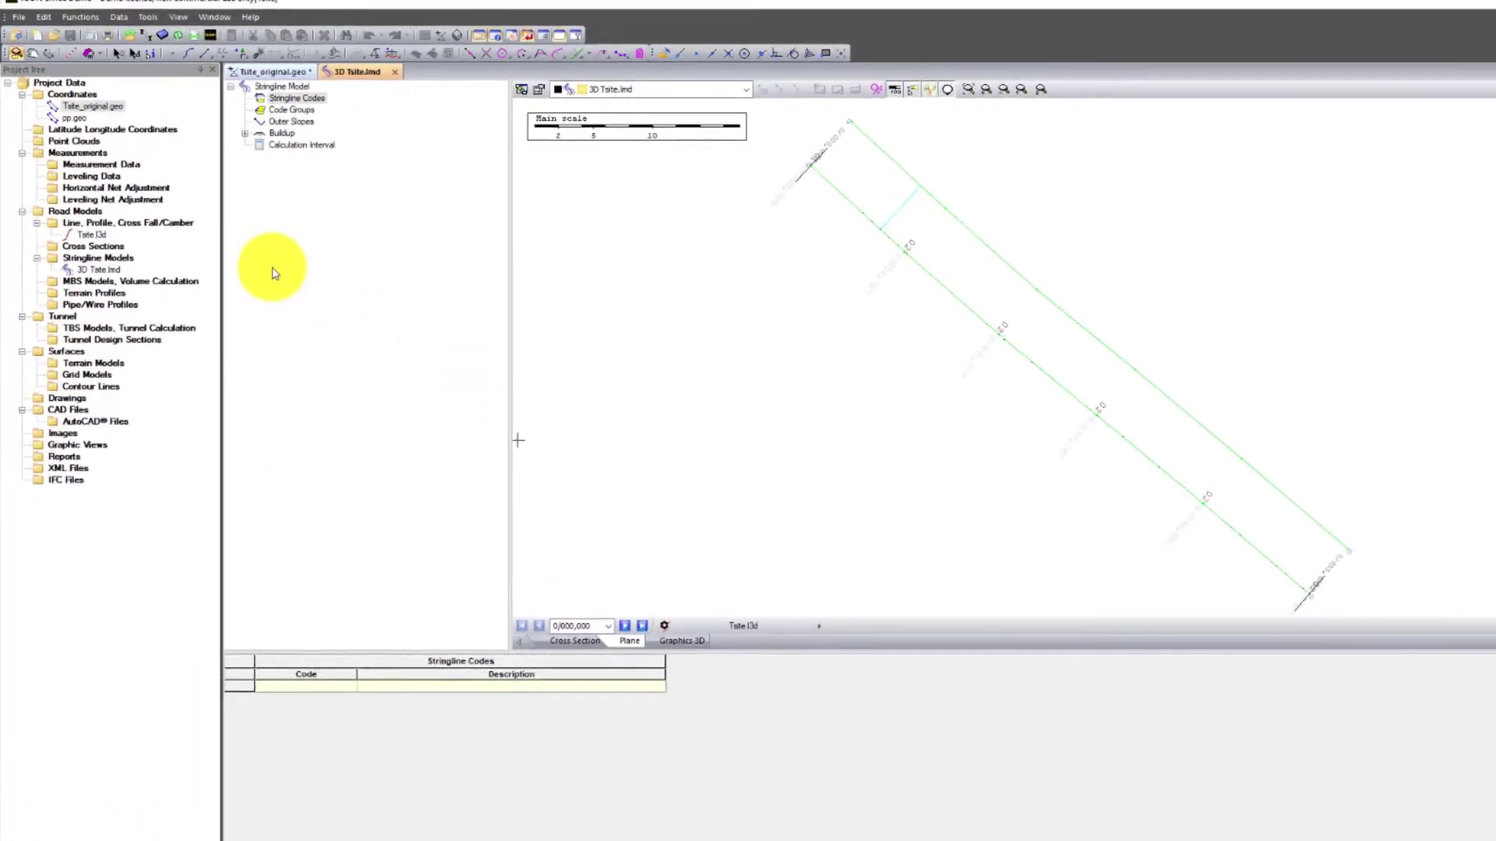
Step: Show Tsite_original.geo's folder on disk in File Explorer
left_click(98, 104)
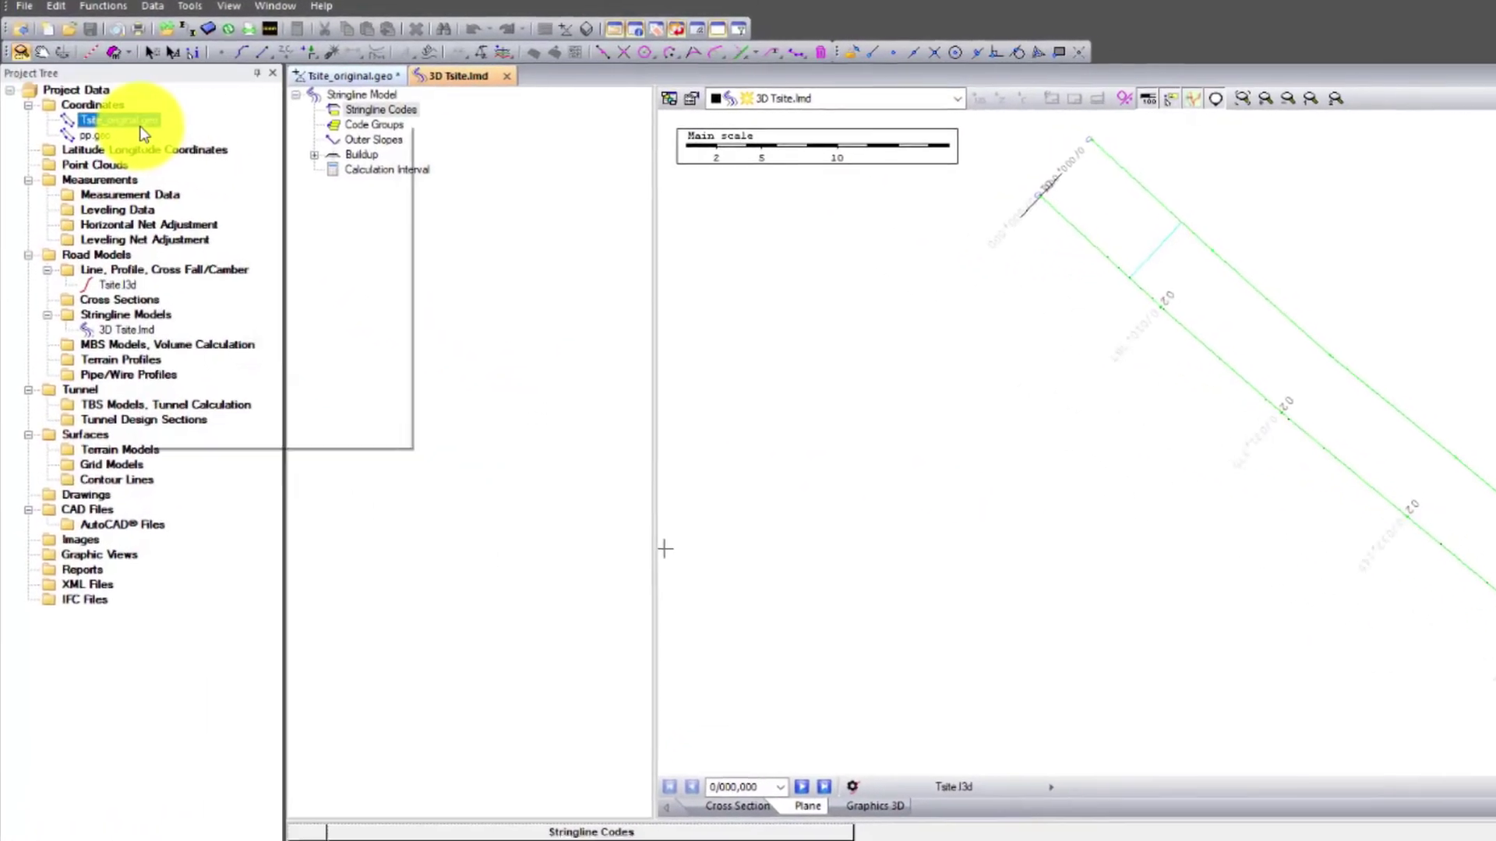
right_click(141, 127)
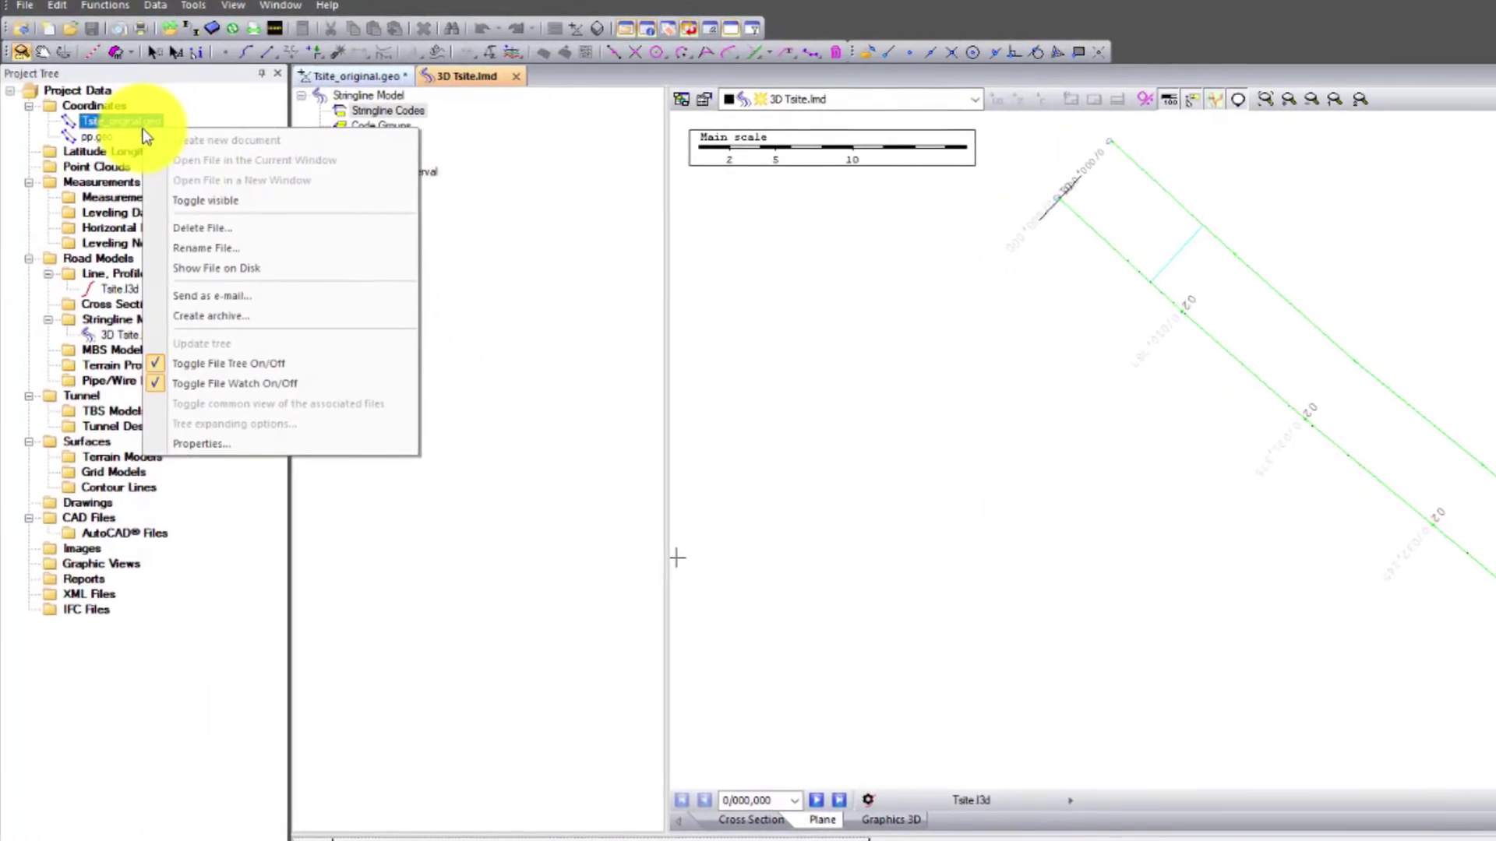
left_click(194, 271)
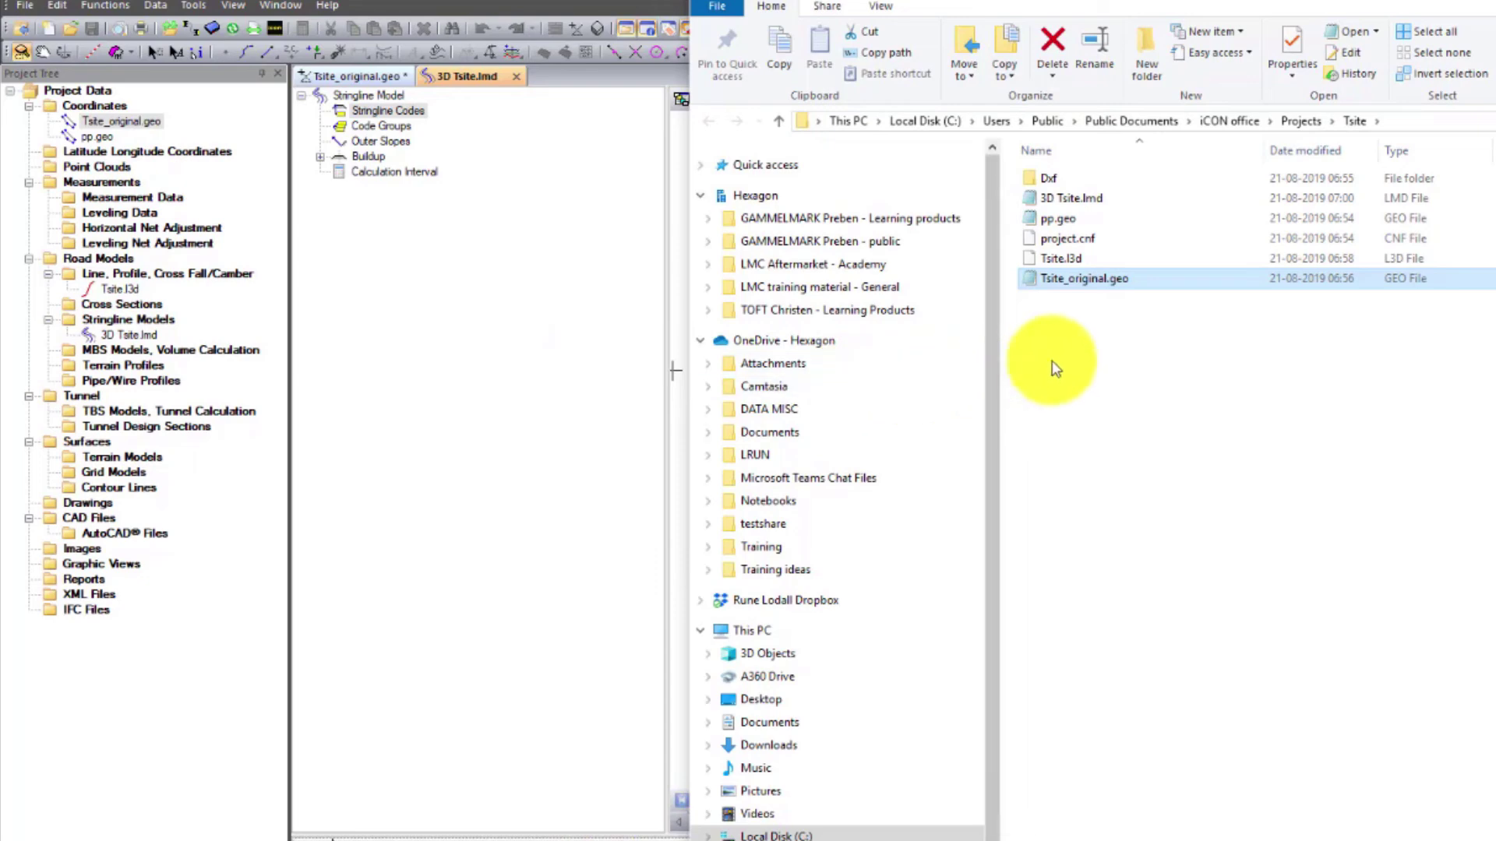
Step: Select Tsite_original.geo, Tsite.l3d and 3D Tsite.lmd and copy them
left_click(1091, 258, "ctrl")
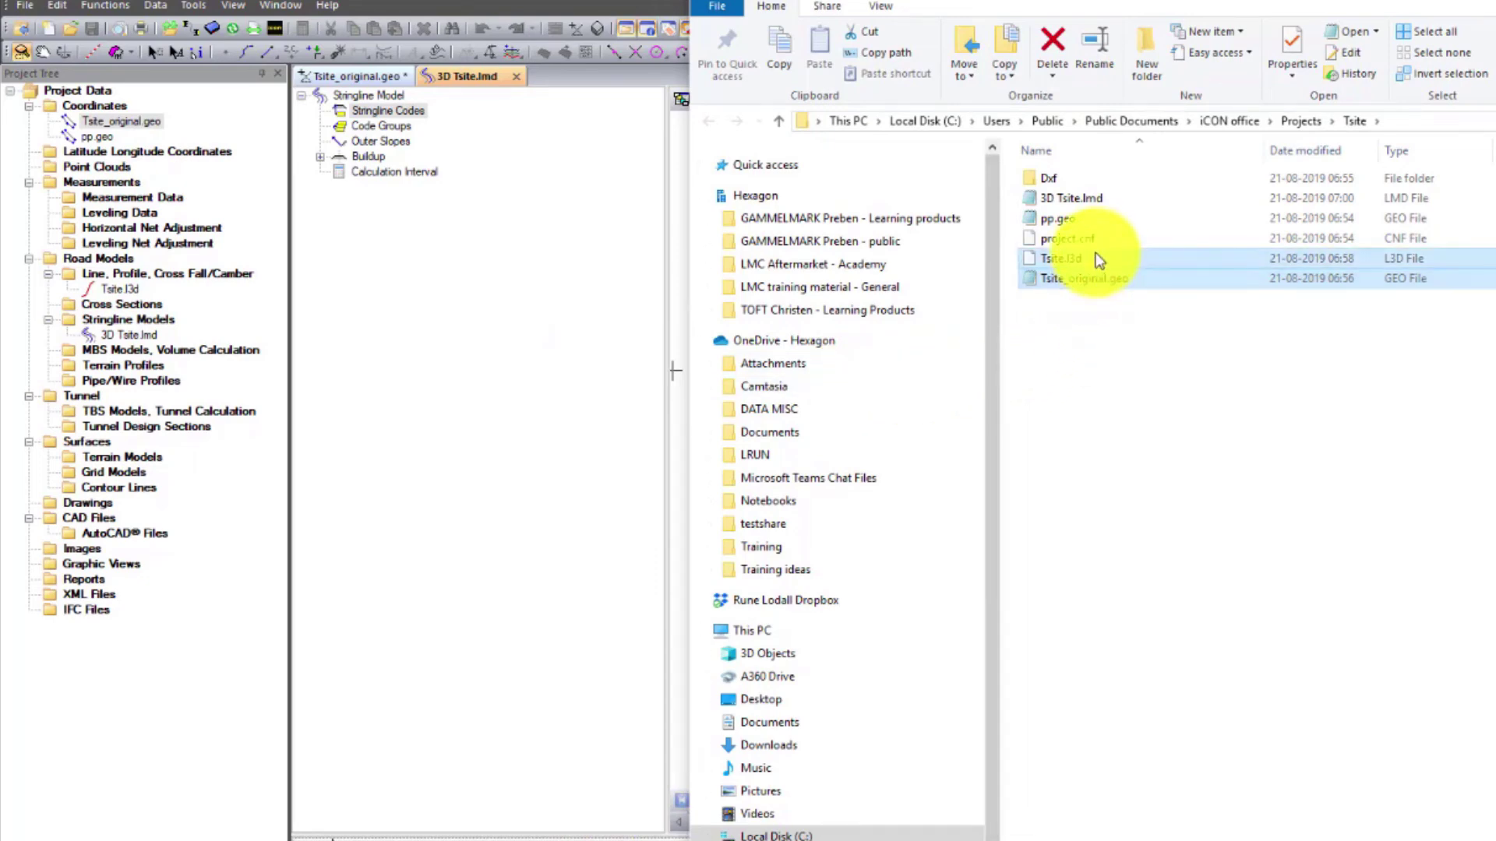
left_click(1092, 203, "ctrl")
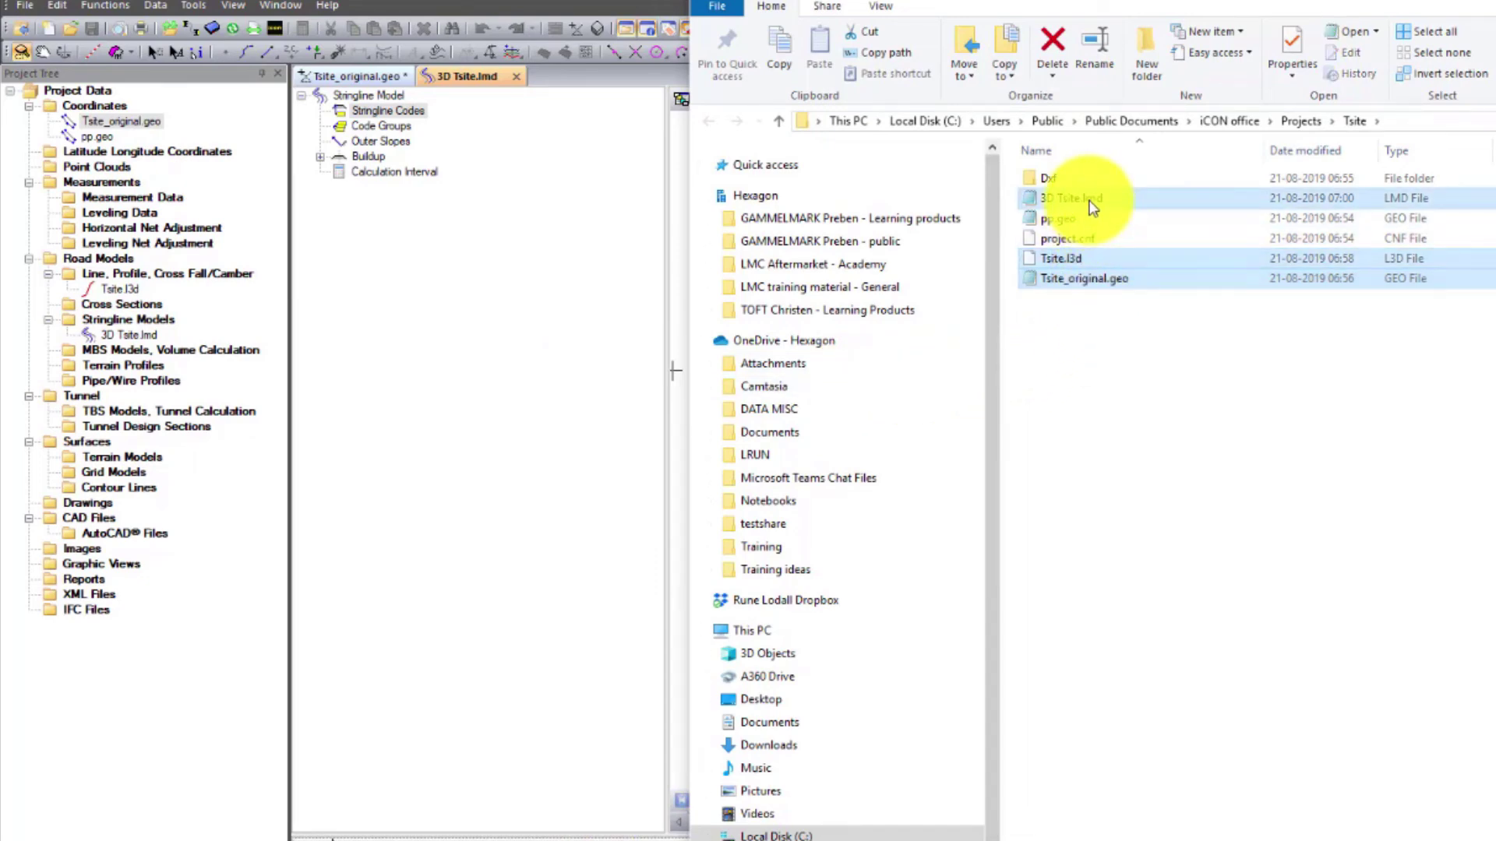
right_click(1092, 202)
left_click(1002, 369)
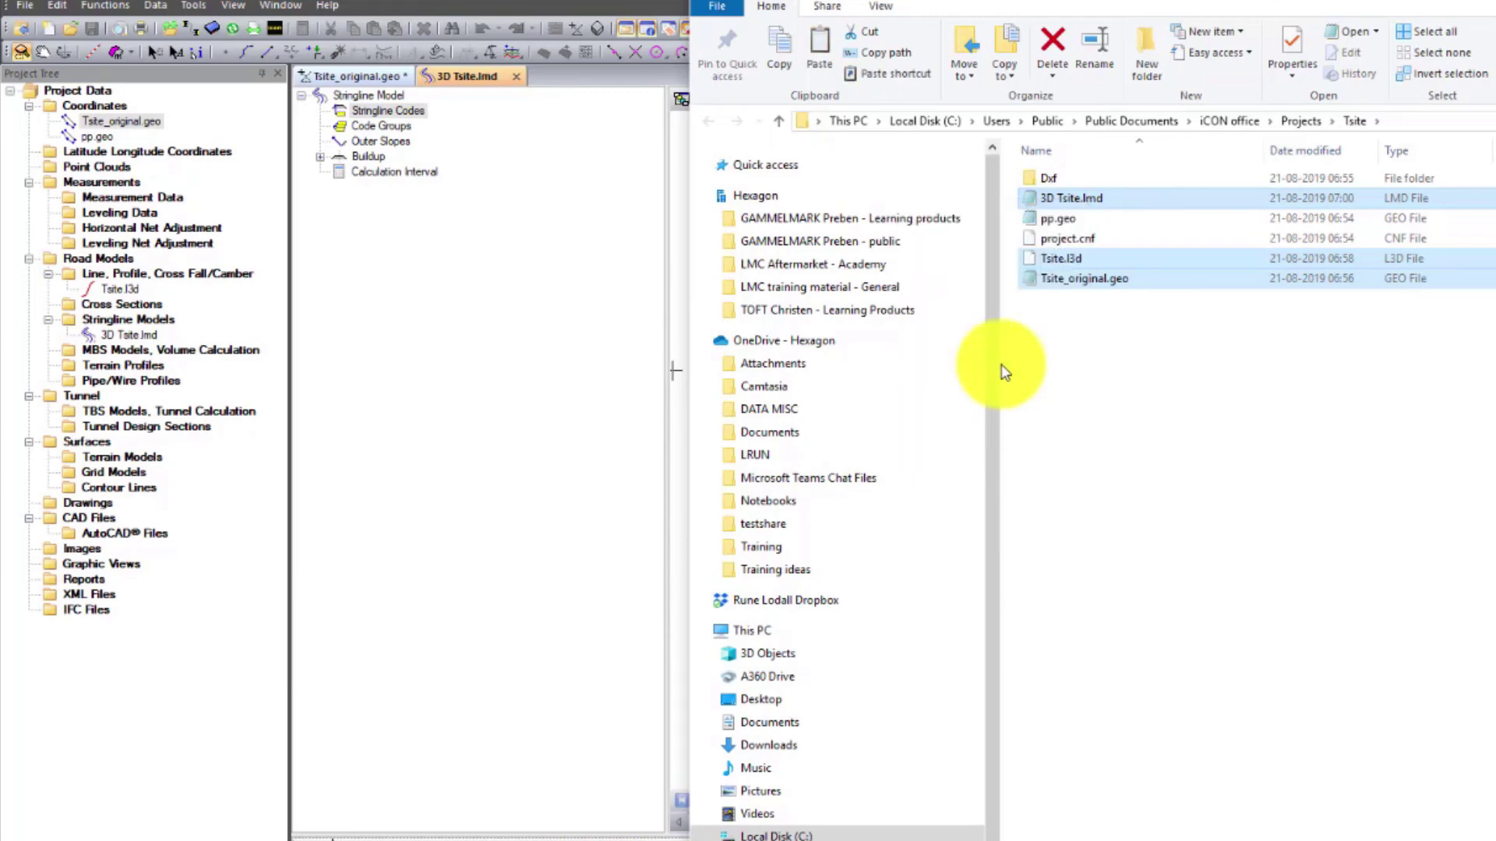
scroll(991, 397, "down", 1)
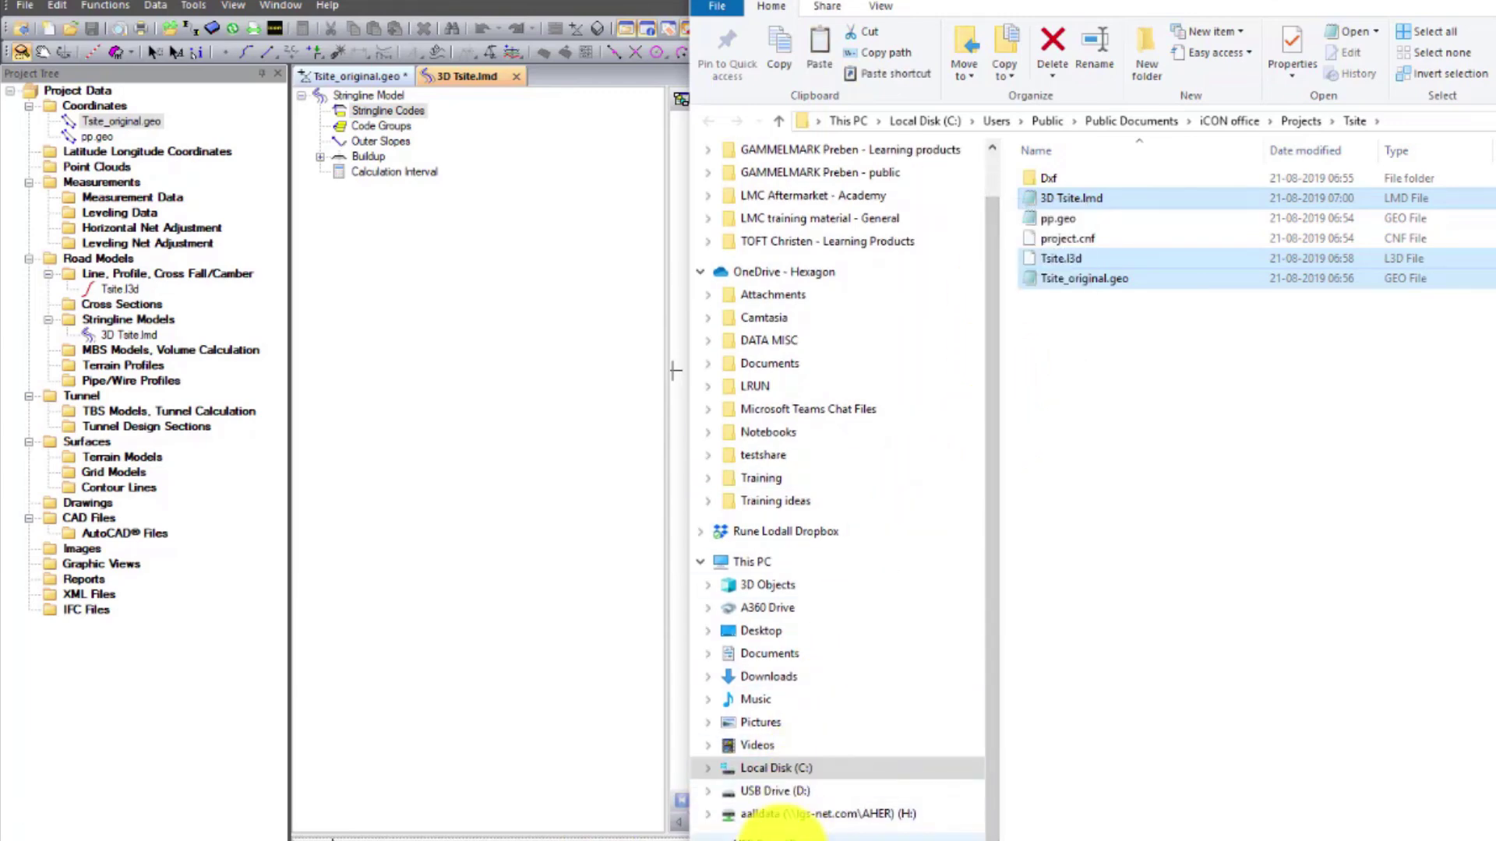
Step: On USB Drive (D:), create a Tsite folder under Projects and open it for pasting
left_click(790, 835)
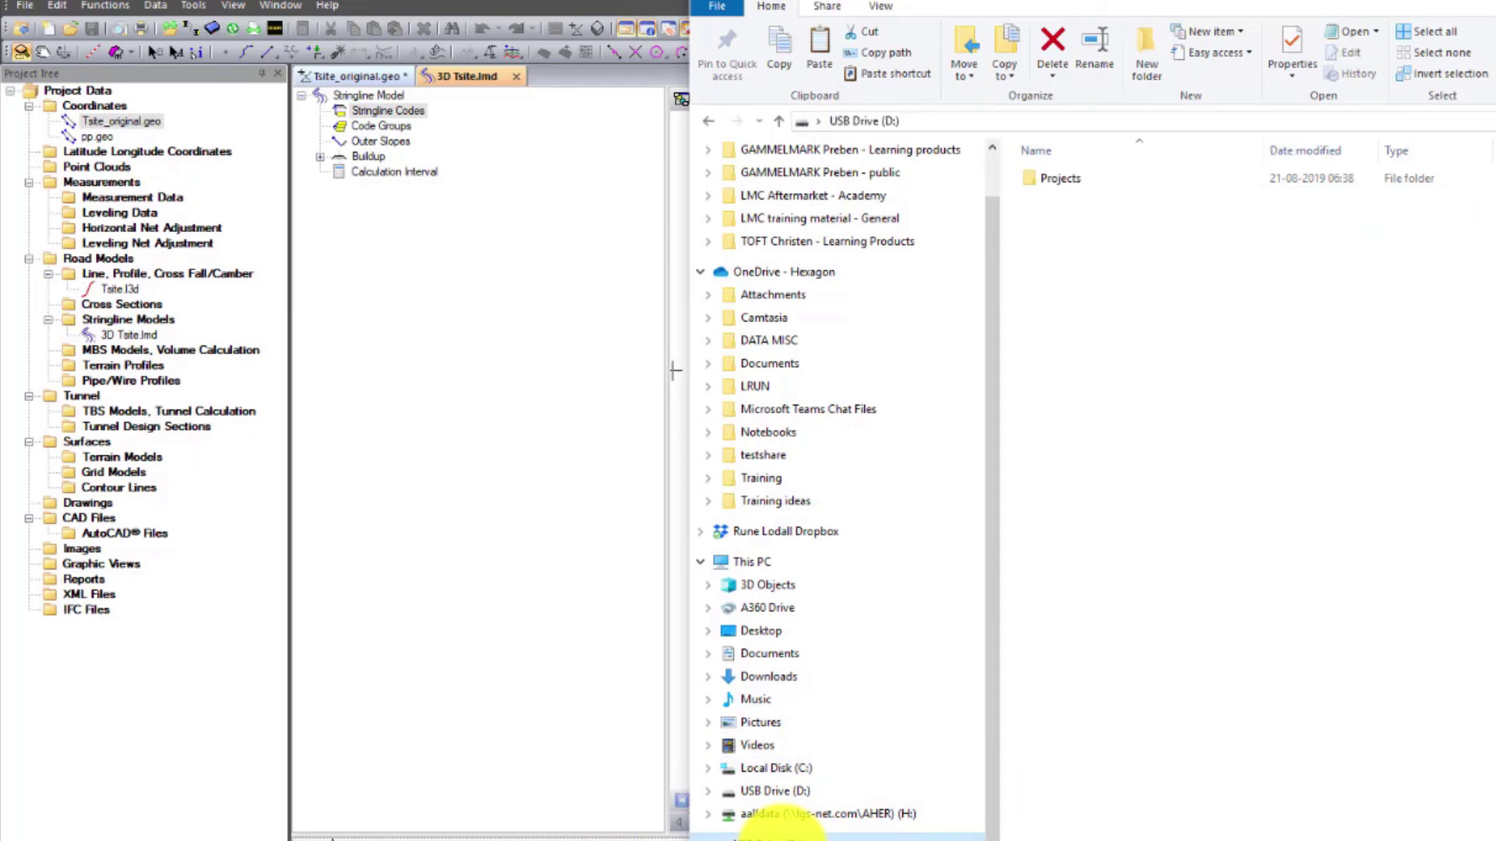
double_click(1067, 180)
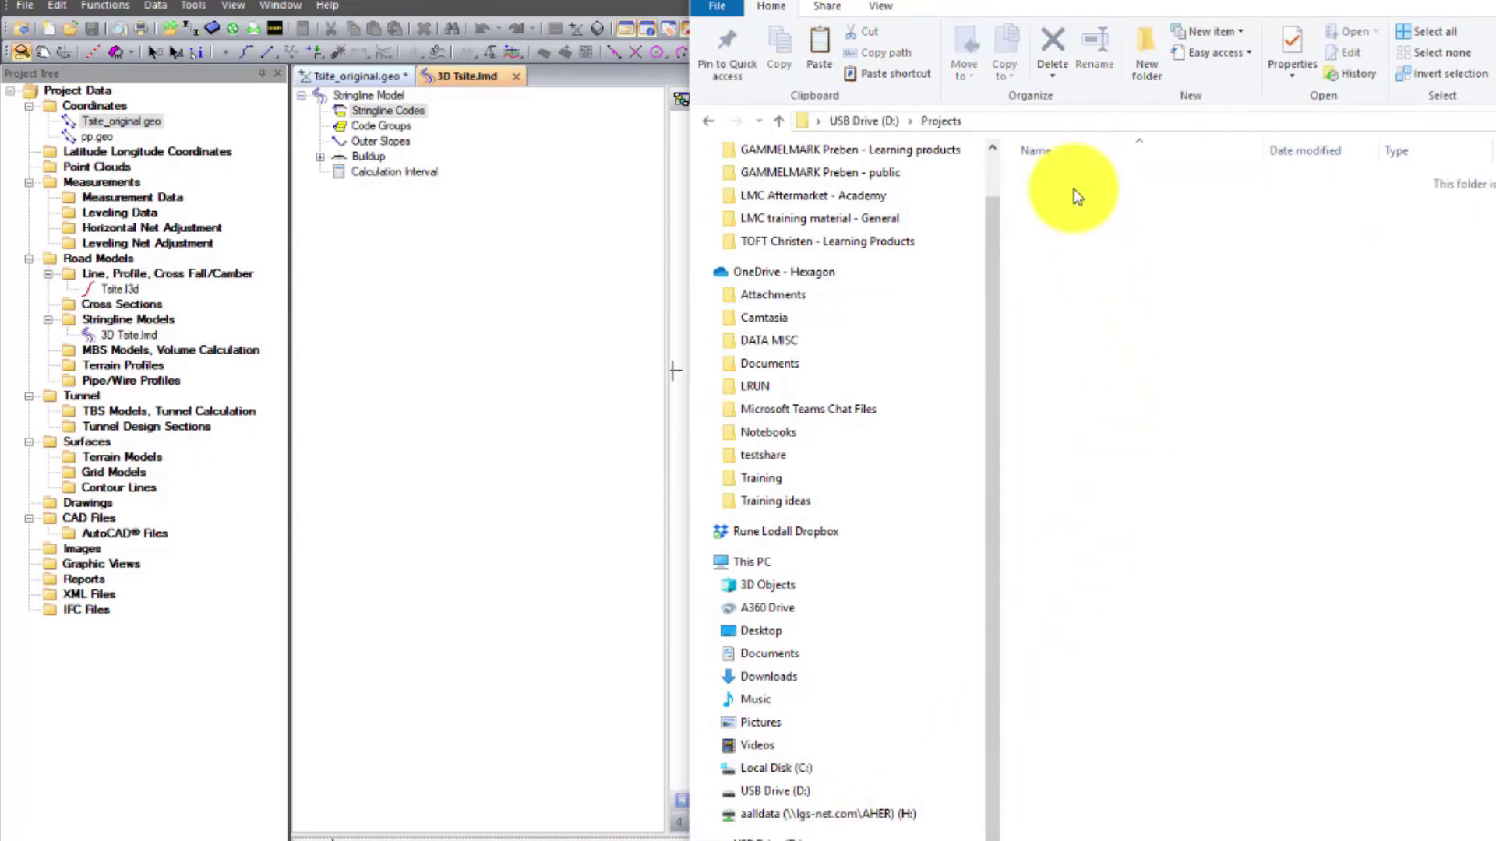
right_click(1076, 195)
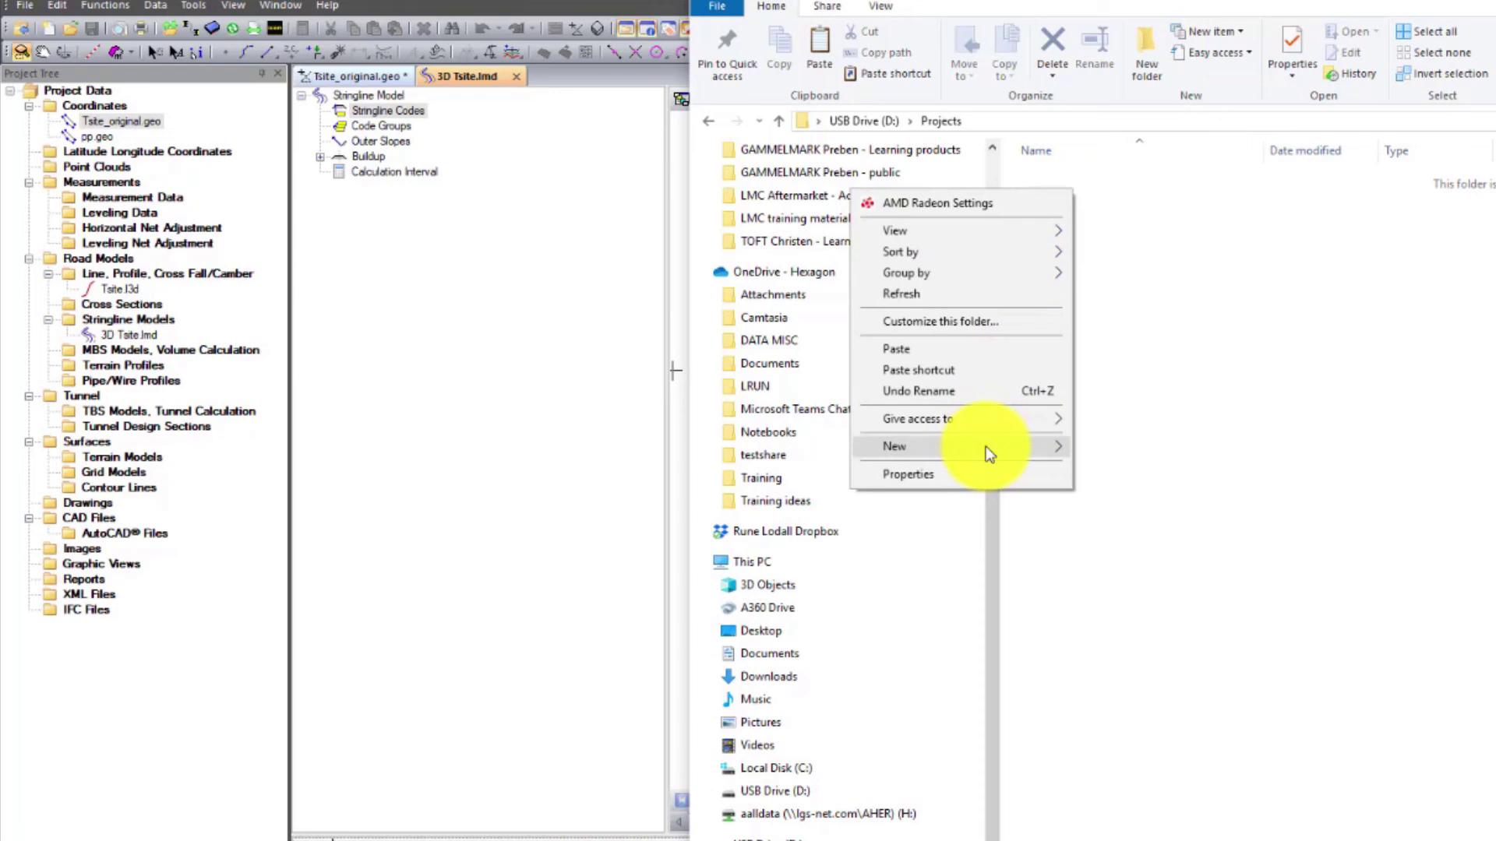
mouse_move(988, 454)
left_click(1112, 456)
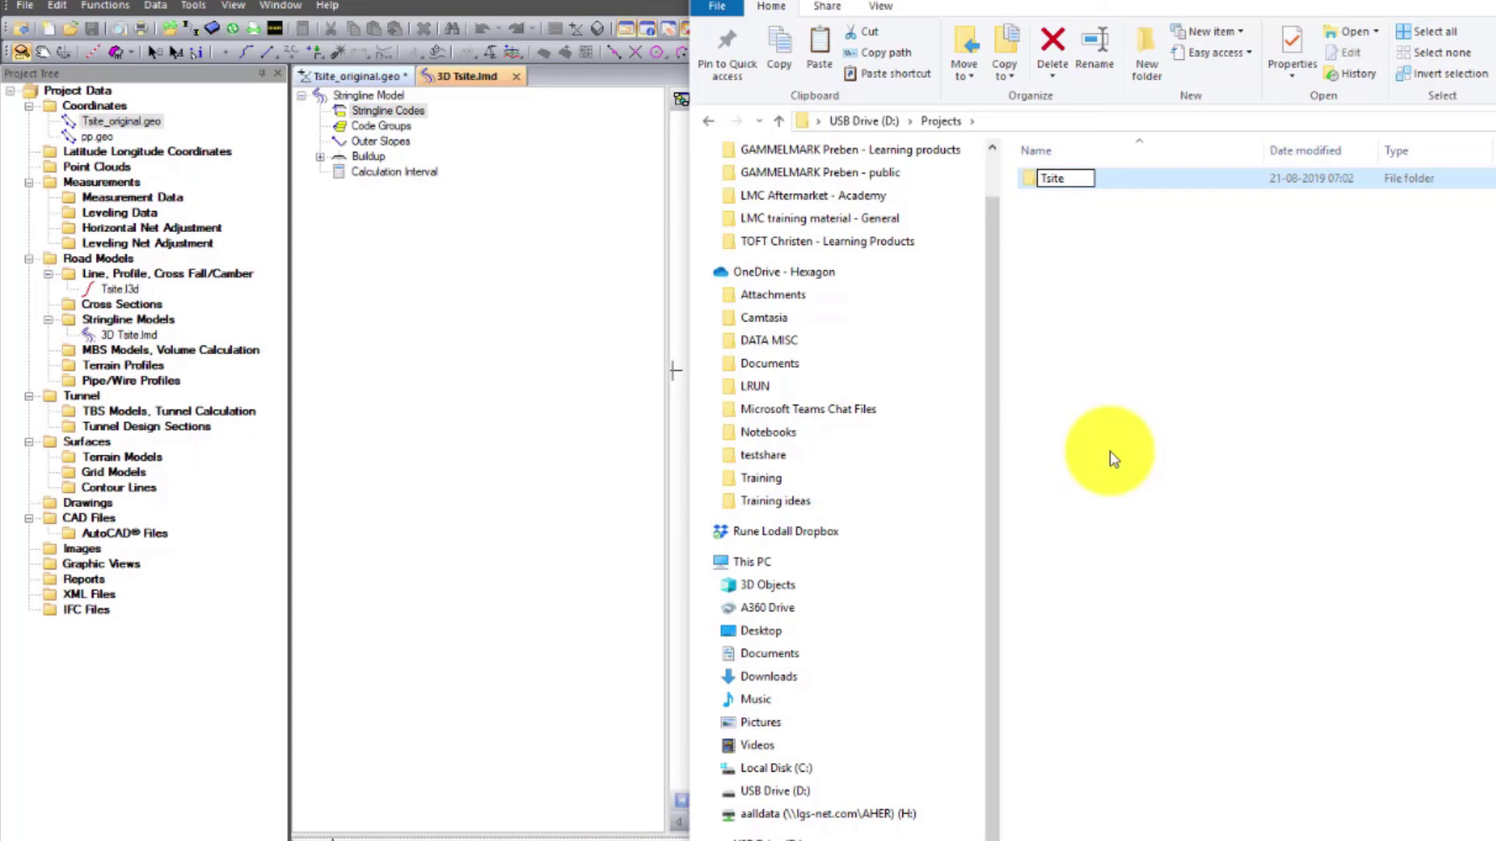
type("Tsite")
key("Return")
double_click(1069, 176)
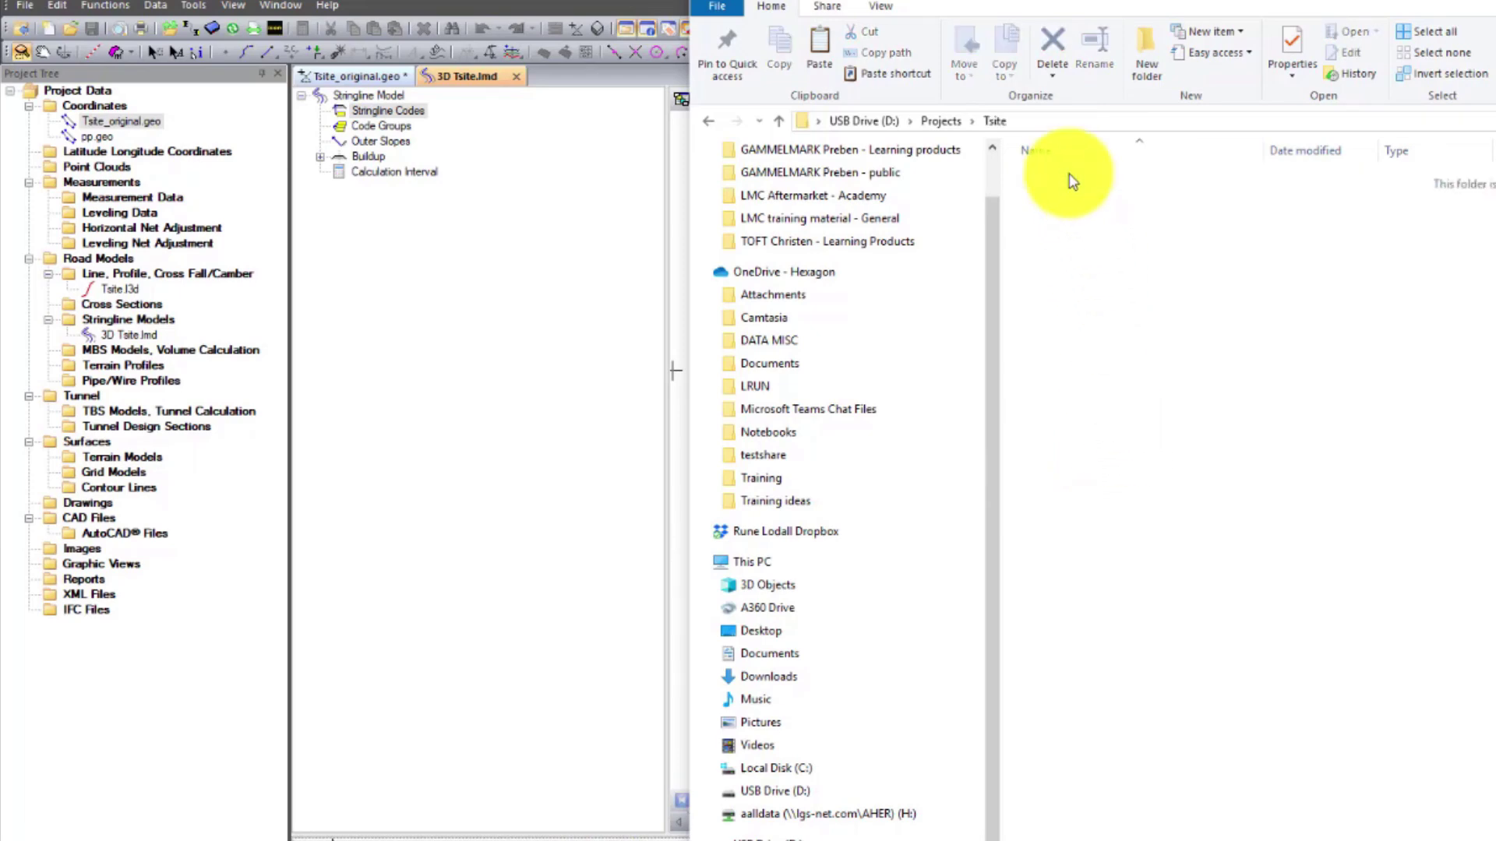
right_click(1063, 195)
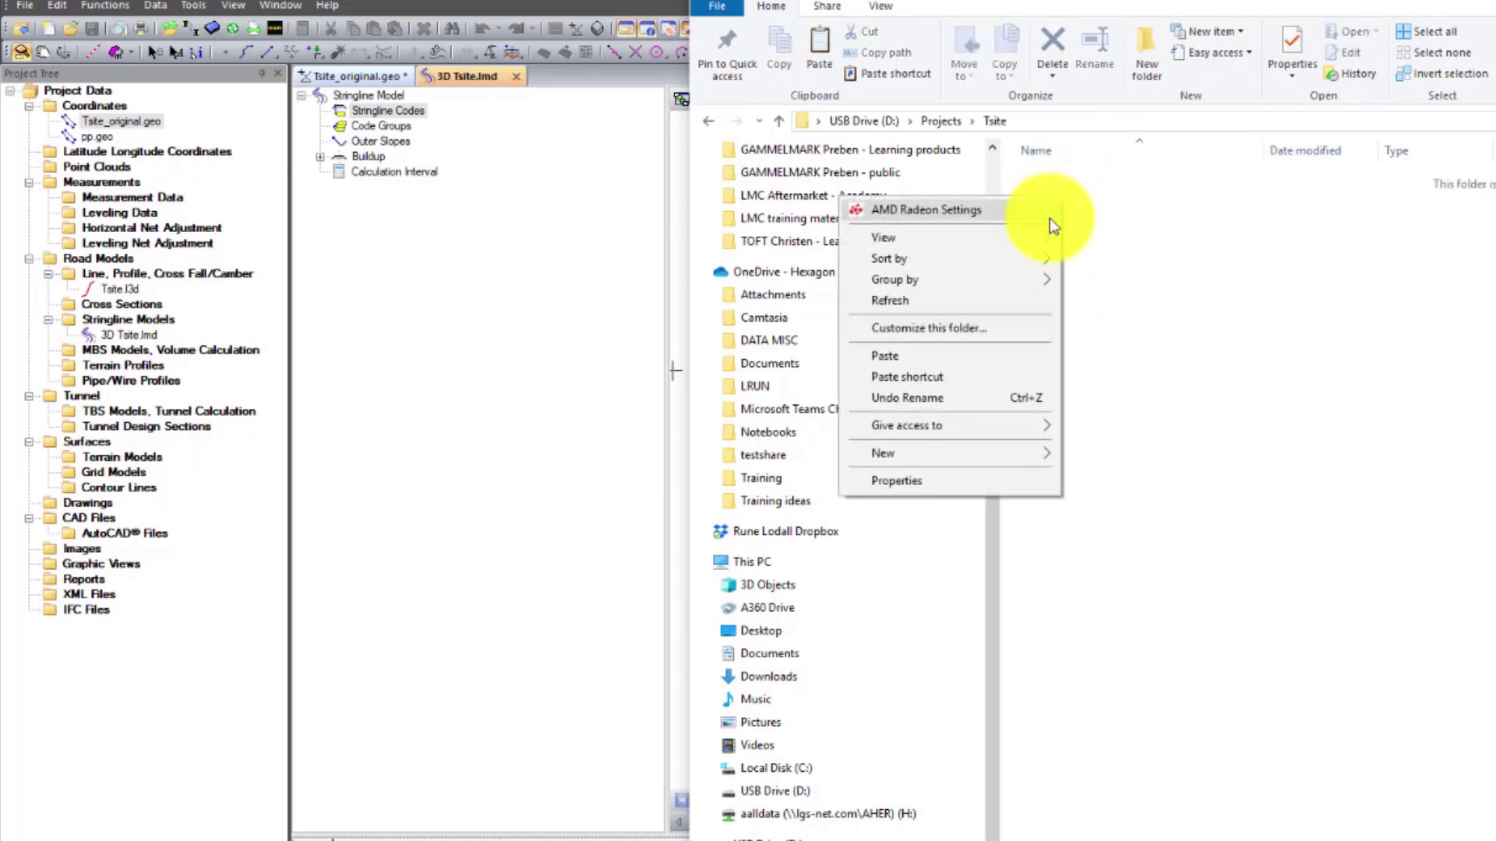
left_click(999, 352)
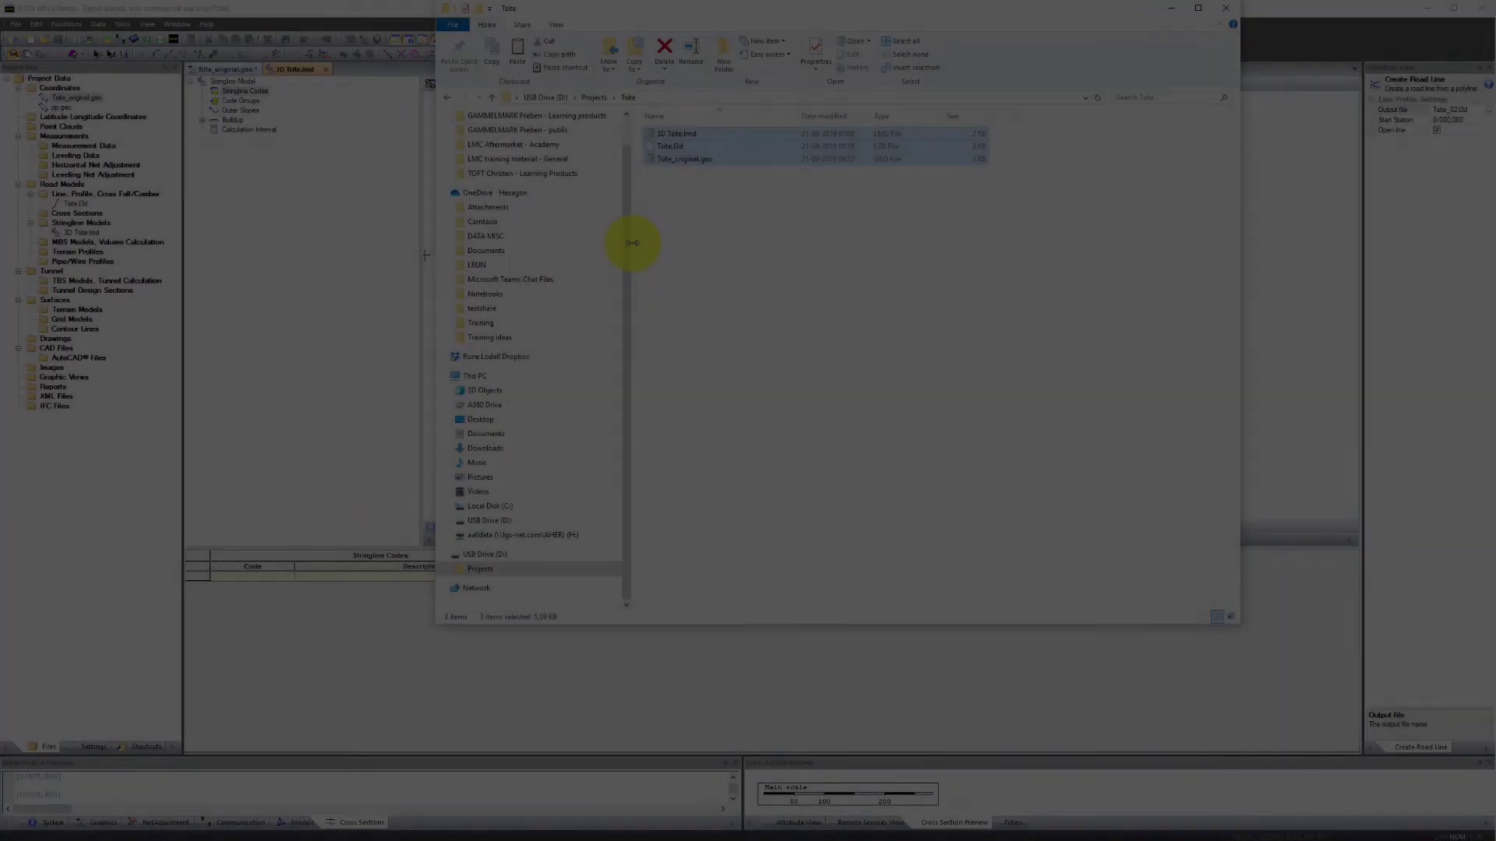